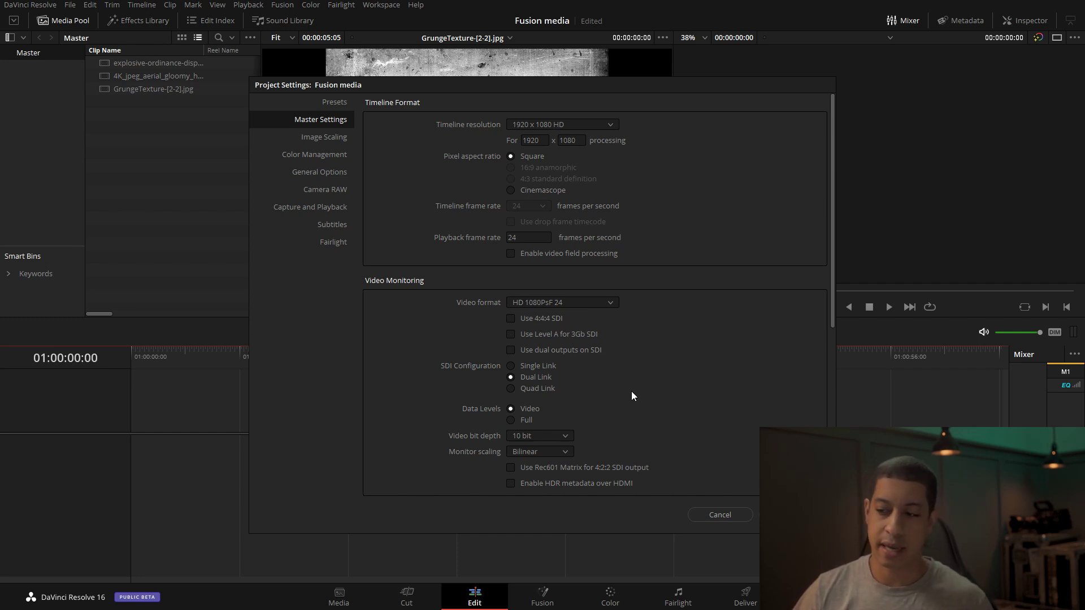
# Close the project settings, place the 4K aerial highway clip on a new timeline, and split it shortly before the three-second mark.
pyautogui.click(722, 518)
pyautogui.moveTo(106, 78); pyautogui.dragTo(131, 510)
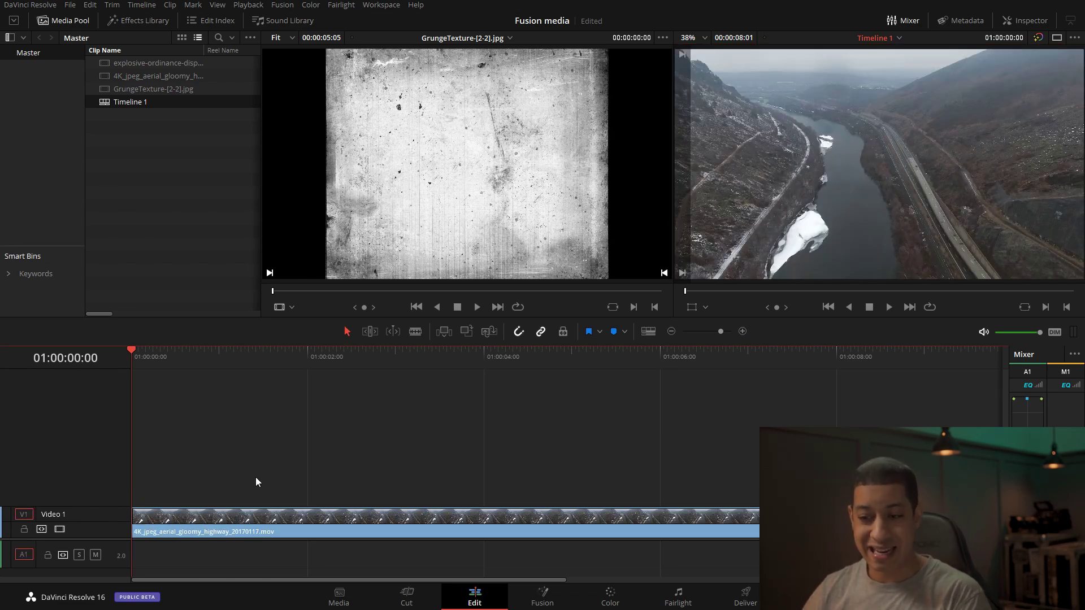
pyautogui.click(369, 378)
pyautogui.hotkey('ctrl', 'b')
pyautogui.click(443, 384)
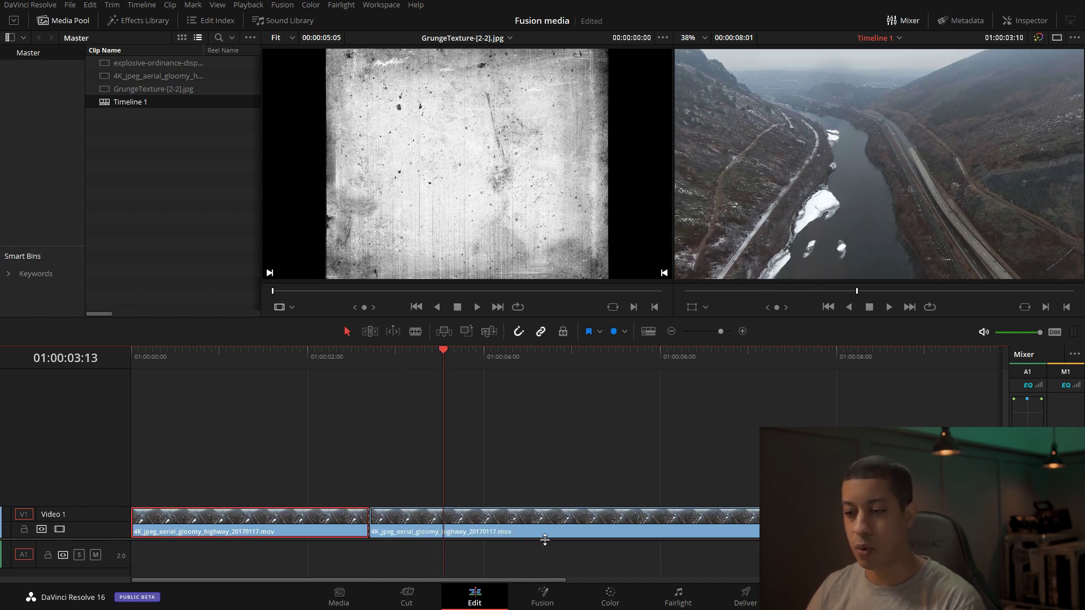
# Open the clip segment after the cut on the Fusion page and check the MediaIn1 node's frame size.
pyautogui.moveTo(544, 539); pyautogui.dragTo(546, 542)
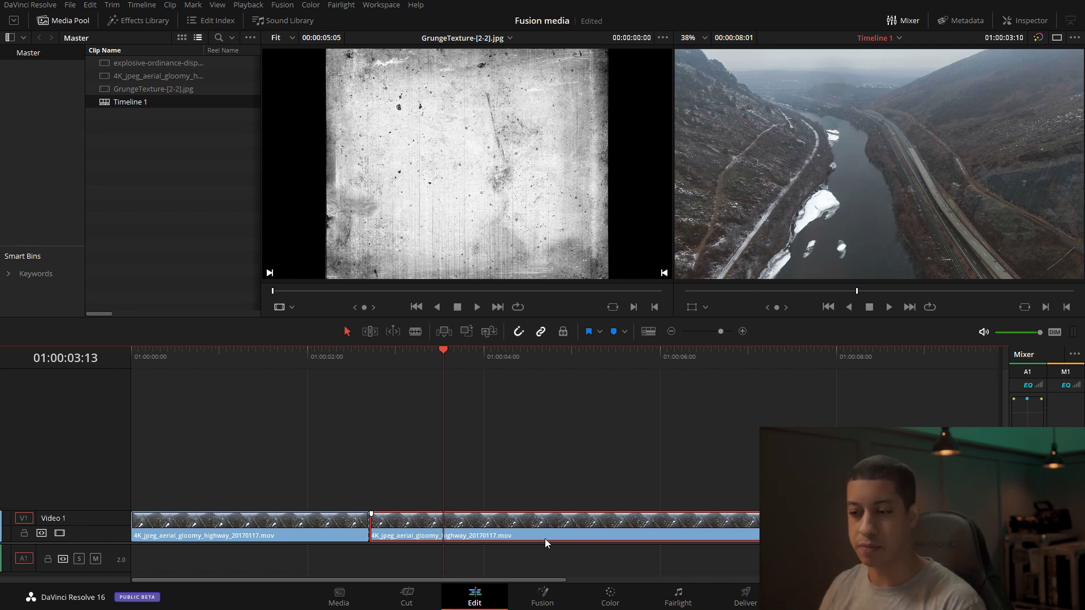
pyautogui.click(556, 598)
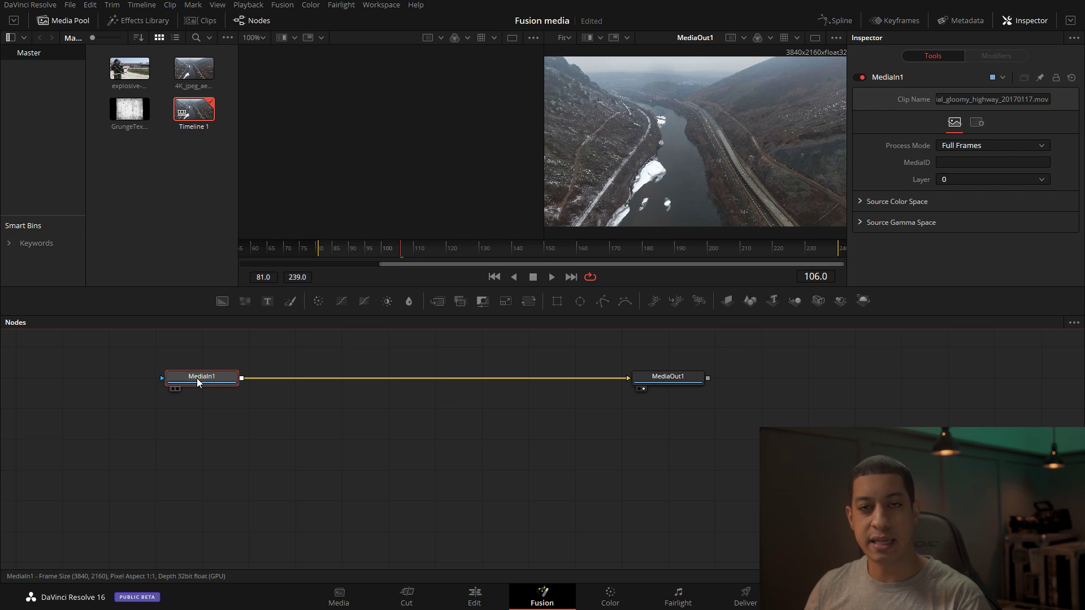
pyautogui.moveTo(197, 378)
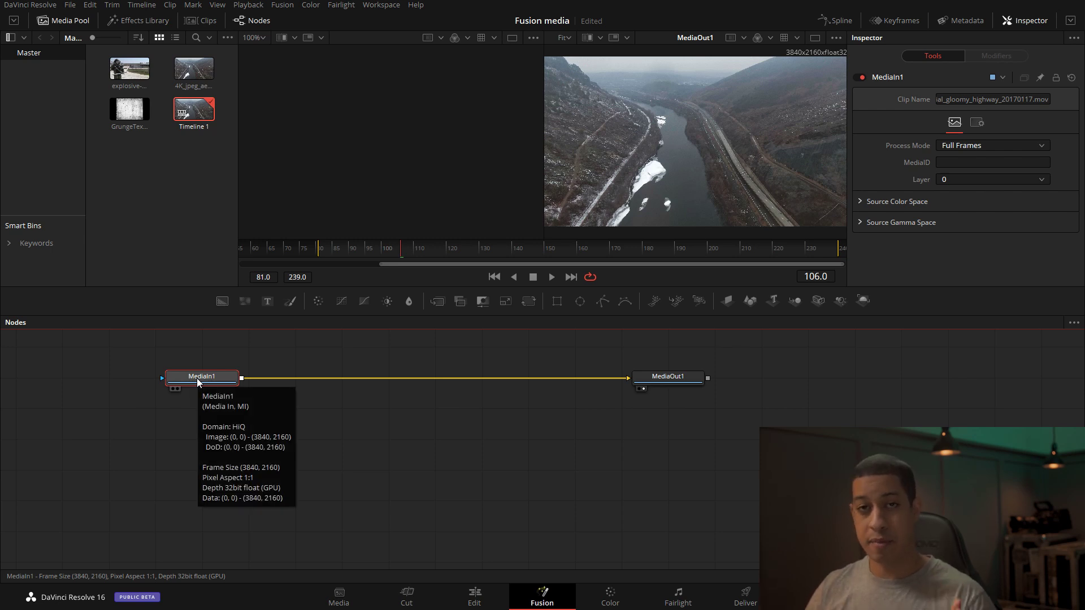
# Return to the Edit page, give the second clip segment a lime-green clip color, and look over its Inspector attributes.
pyautogui.click(479, 596)
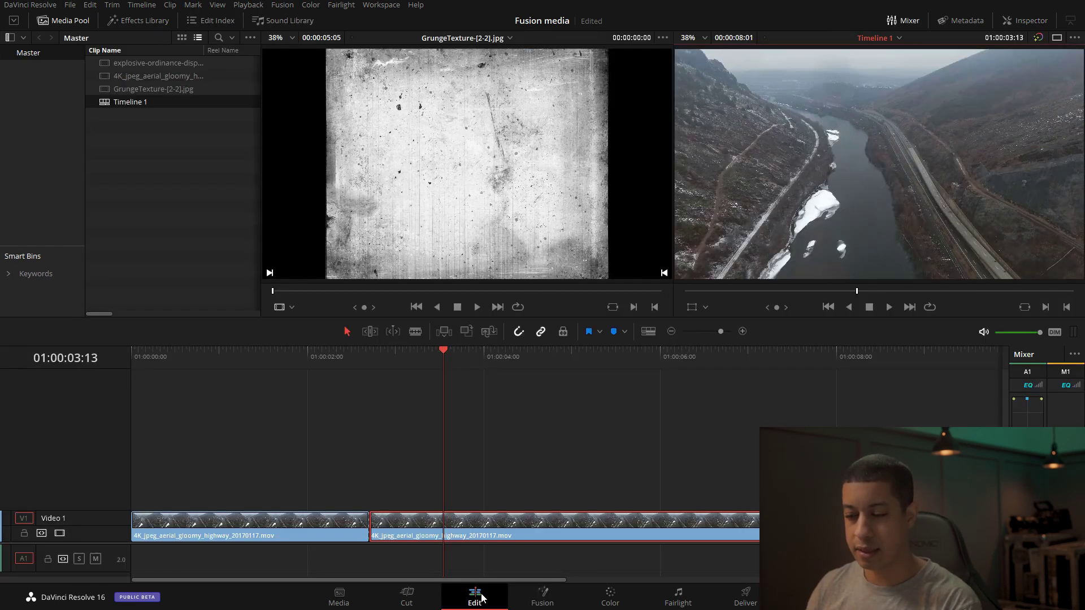
pyautogui.click(541, 530)
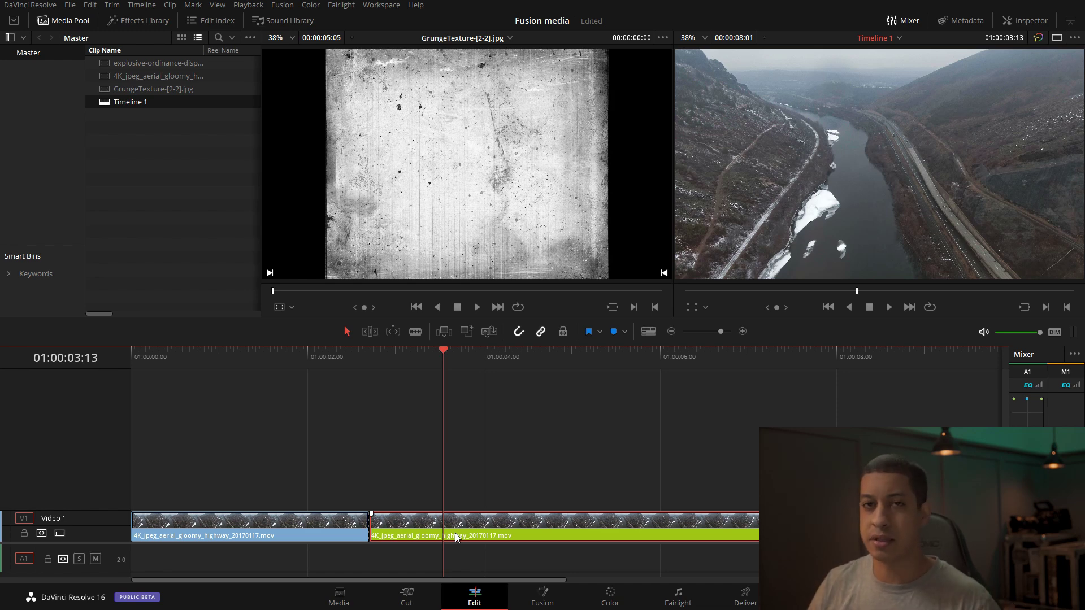
pyautogui.click(1016, 22)
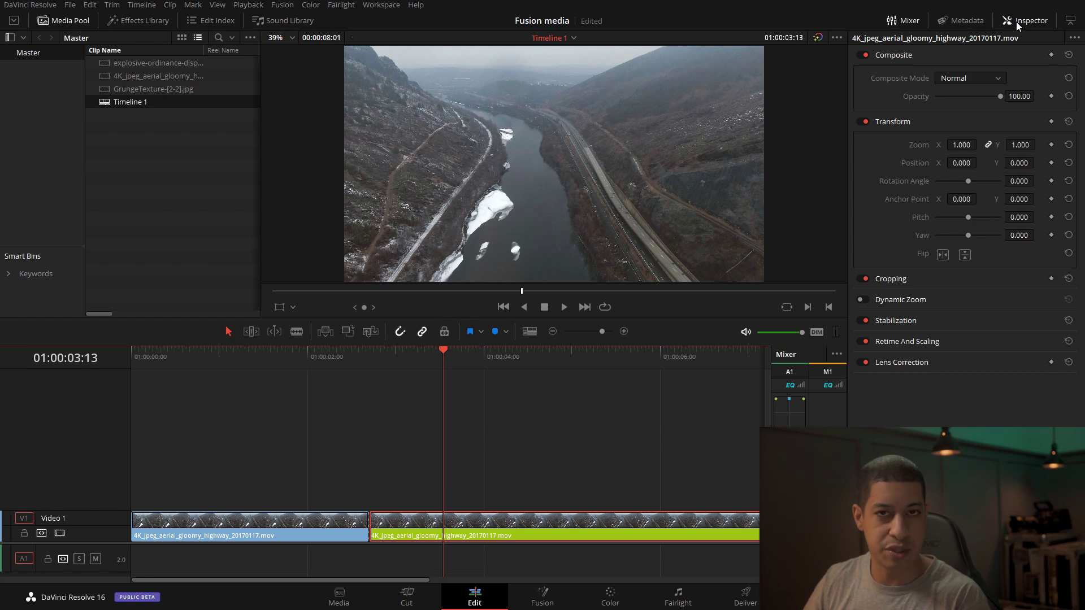
pyautogui.click(1024, 21)
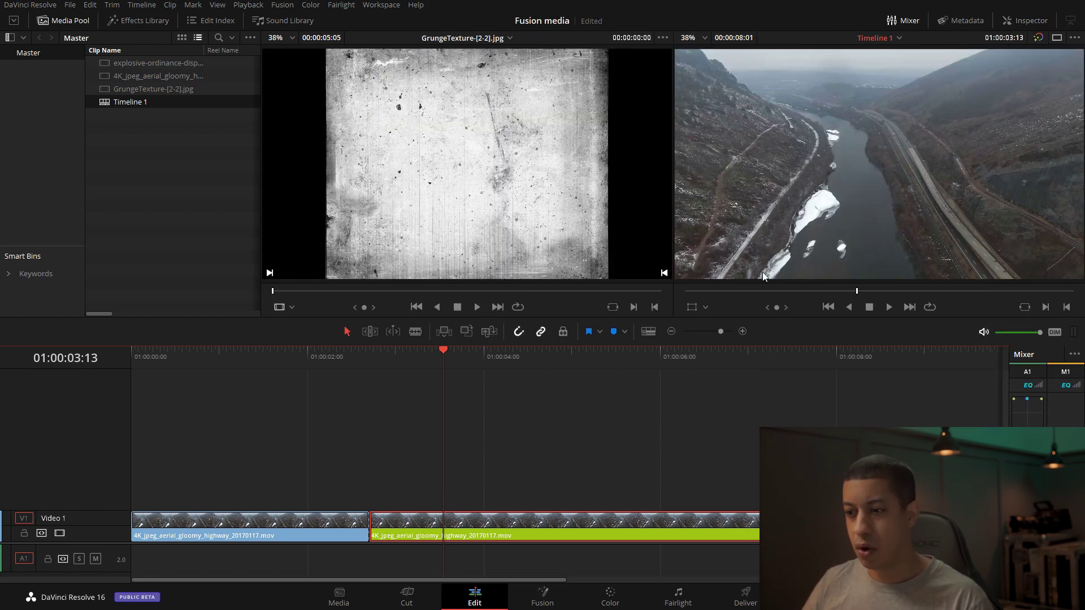
# Open the green segment in Fusion with a single viewer and compare its frame size with the project's timeline resolution.
pyautogui.click(548, 598)
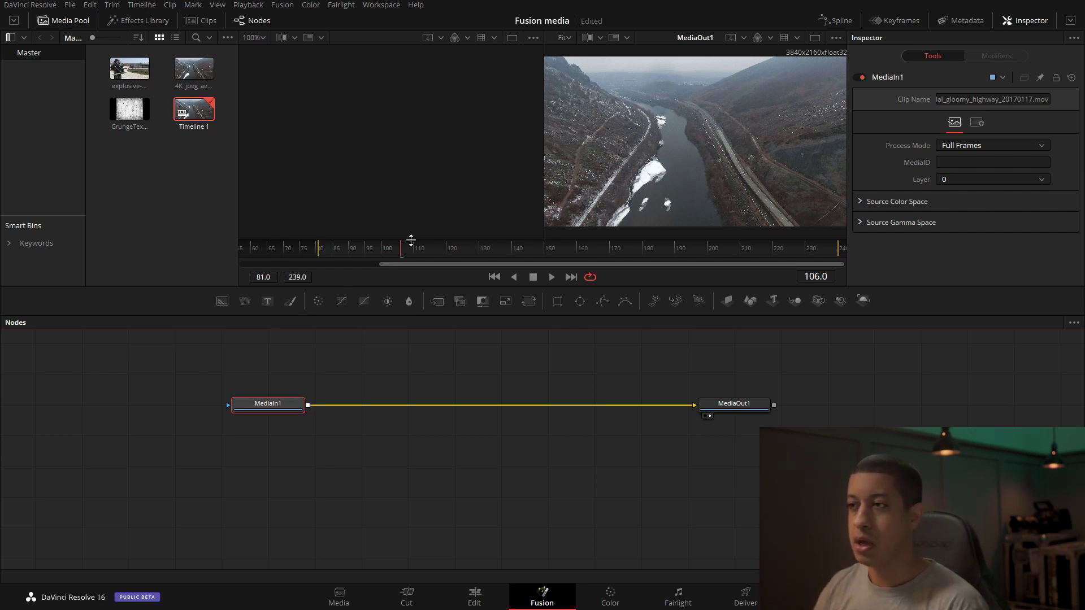
pyautogui.scroll(-1, 787, 74)
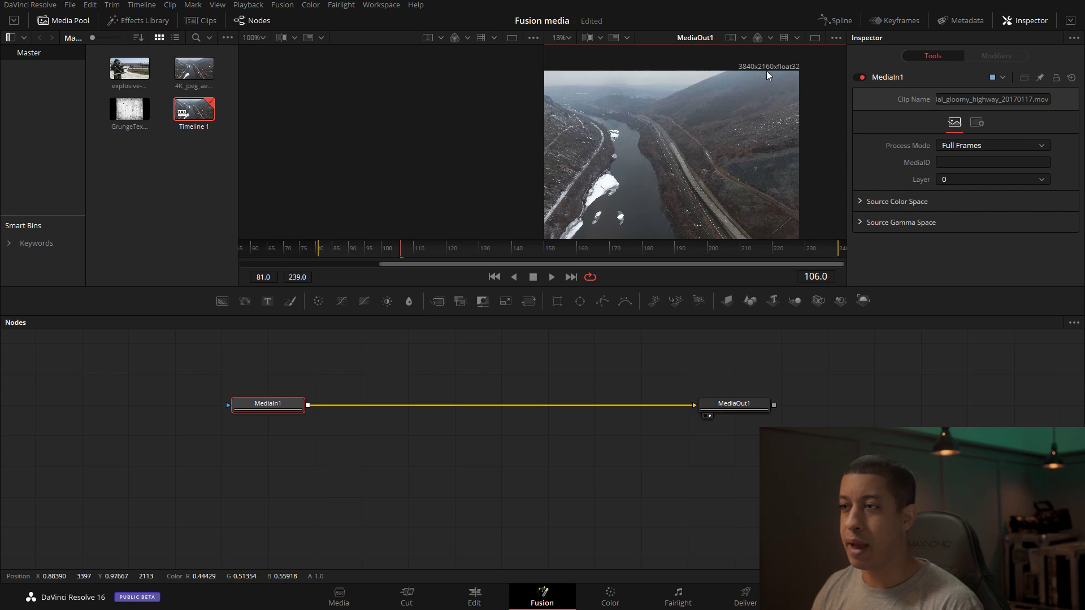
pyautogui.click(815, 37)
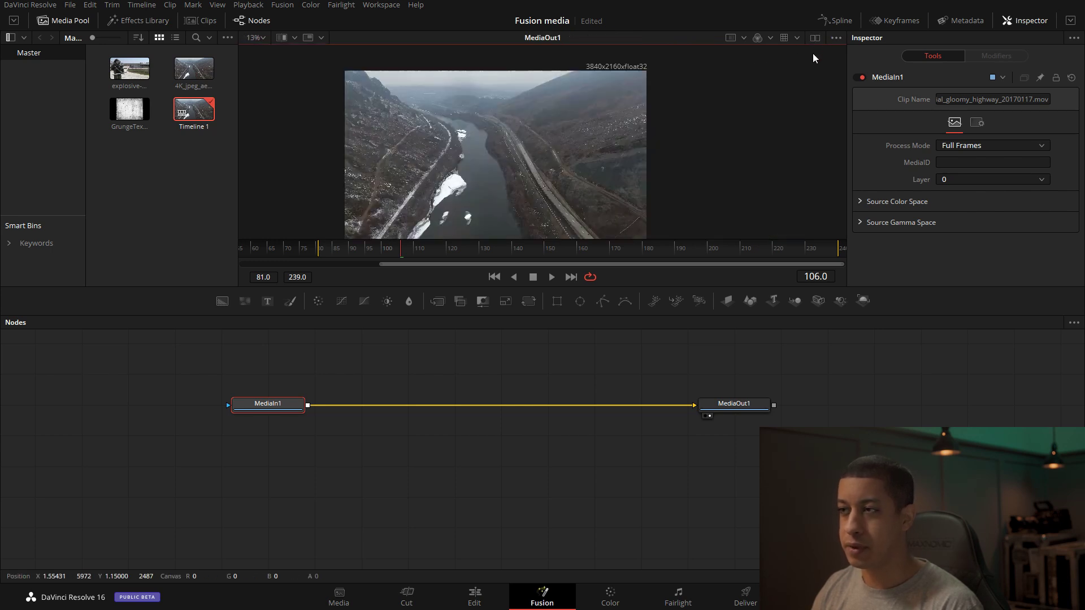
pyautogui.click(630, 76)
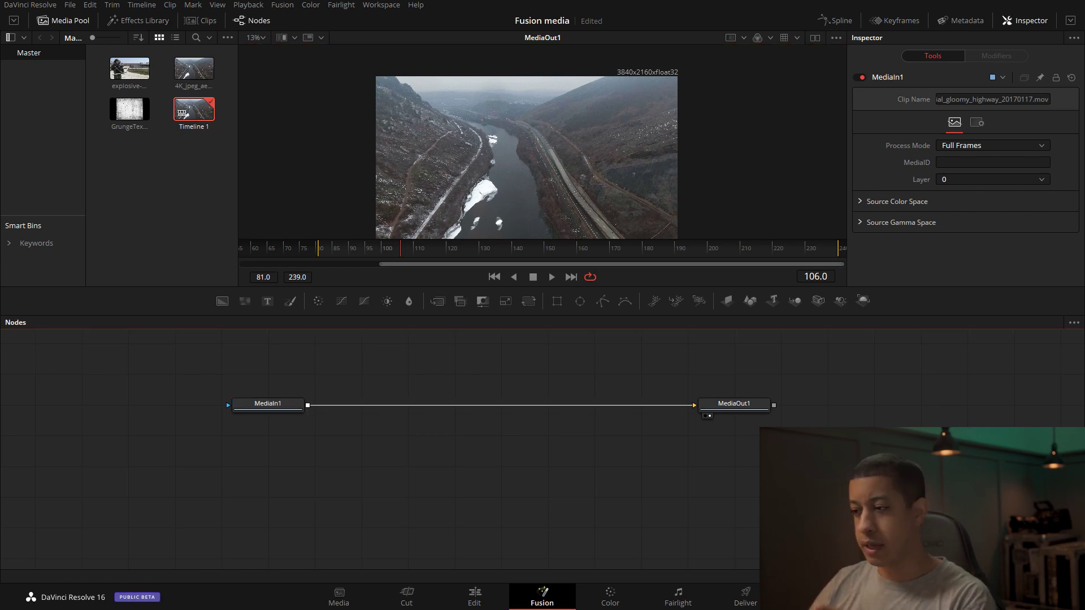
pyautogui.hotkey('shift', '9')
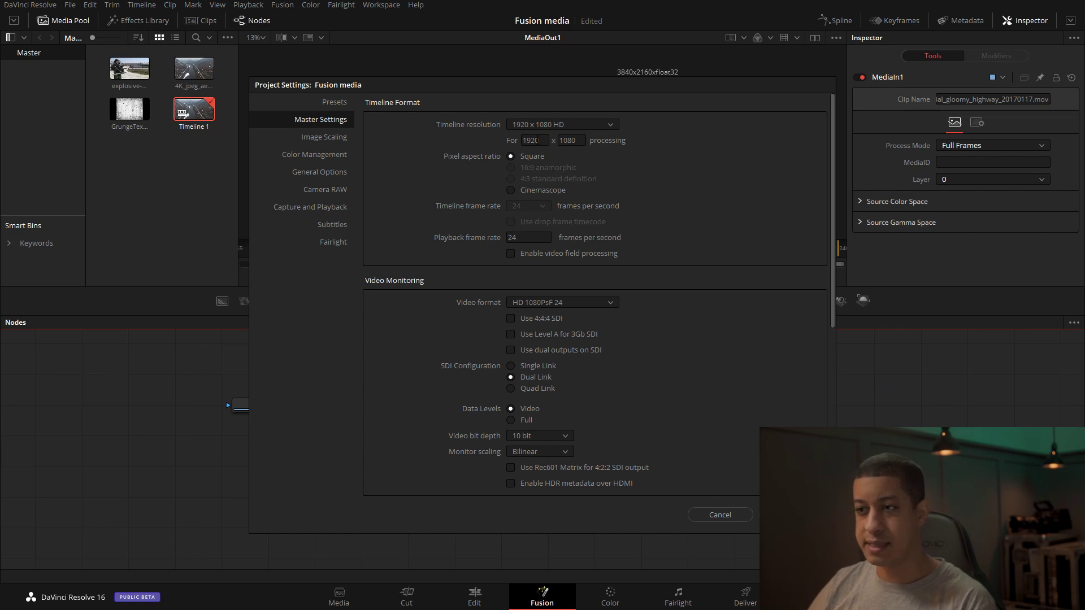
pyautogui.click(741, 509)
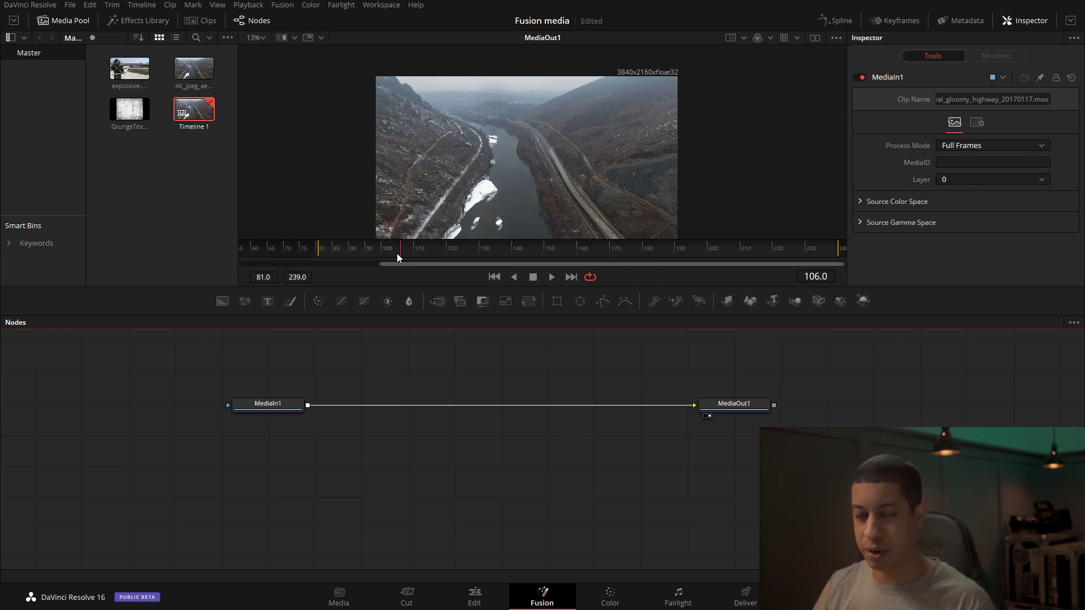
# Return to the Edit page and convert the green clip segment into a new Fusion clip.
pyautogui.click(480, 601)
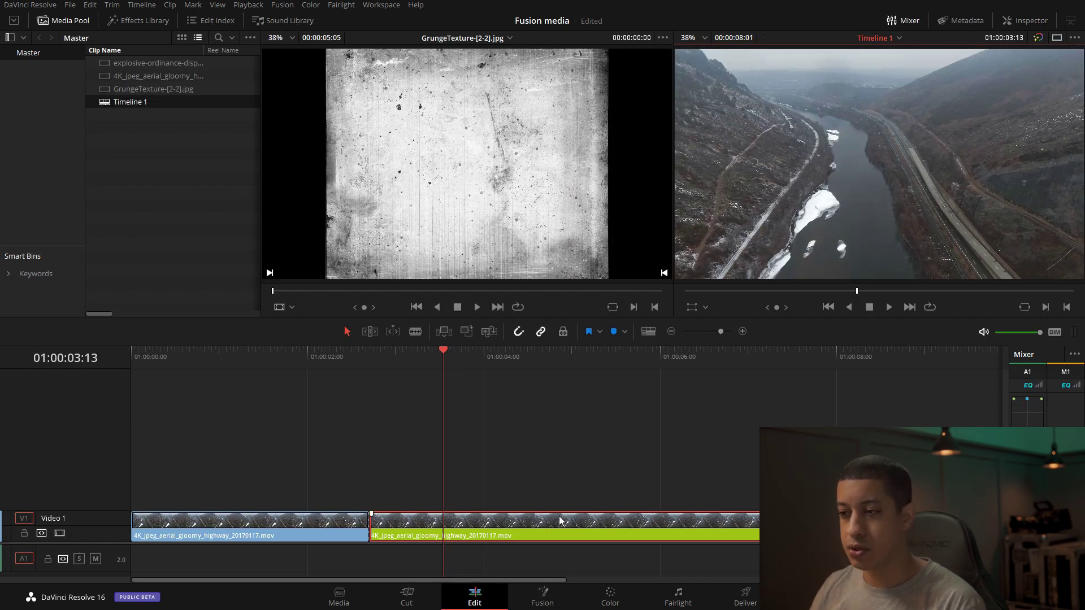
pyautogui.rightClick(579, 523)
pyautogui.click(640, 220)
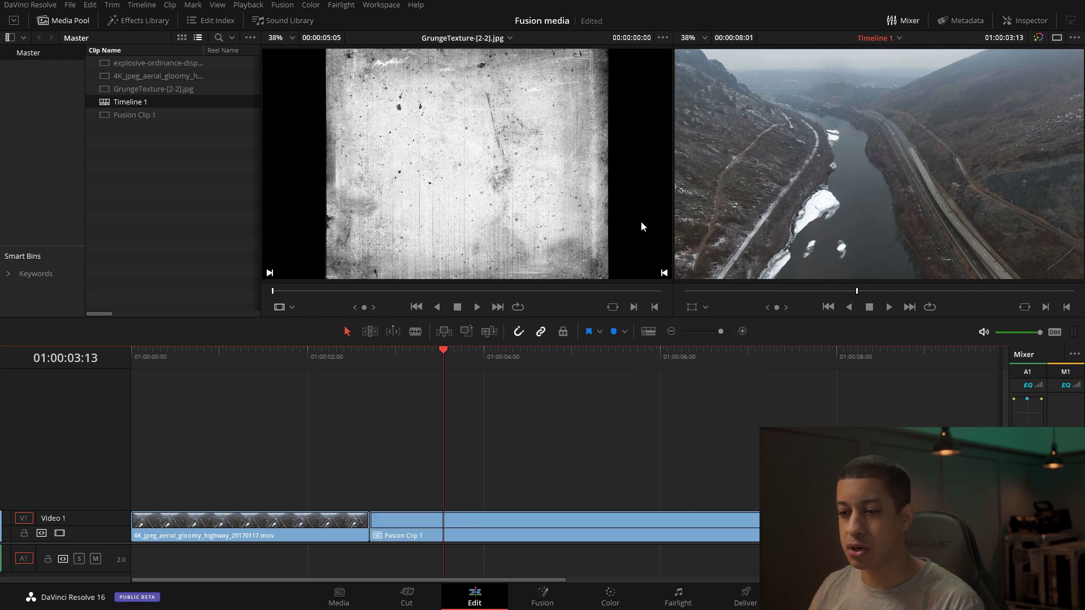
pyautogui.click(540, 521)
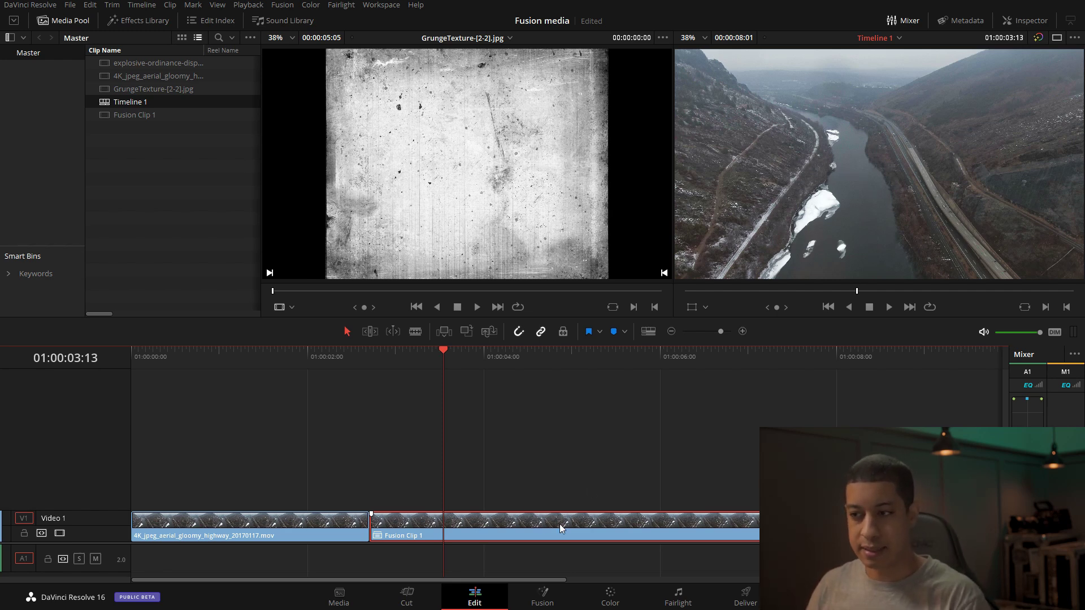
# Turn on stacked timelines so that open timelines are shown as tabs.
pyautogui.click(647, 331)
pyautogui.click(615, 380)
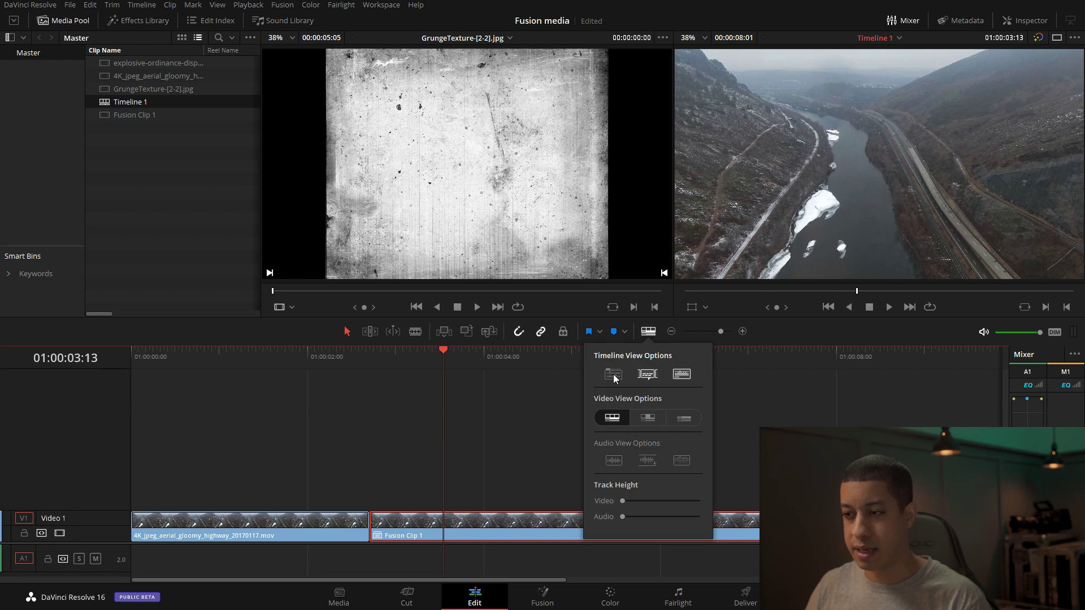
pyautogui.click(648, 331)
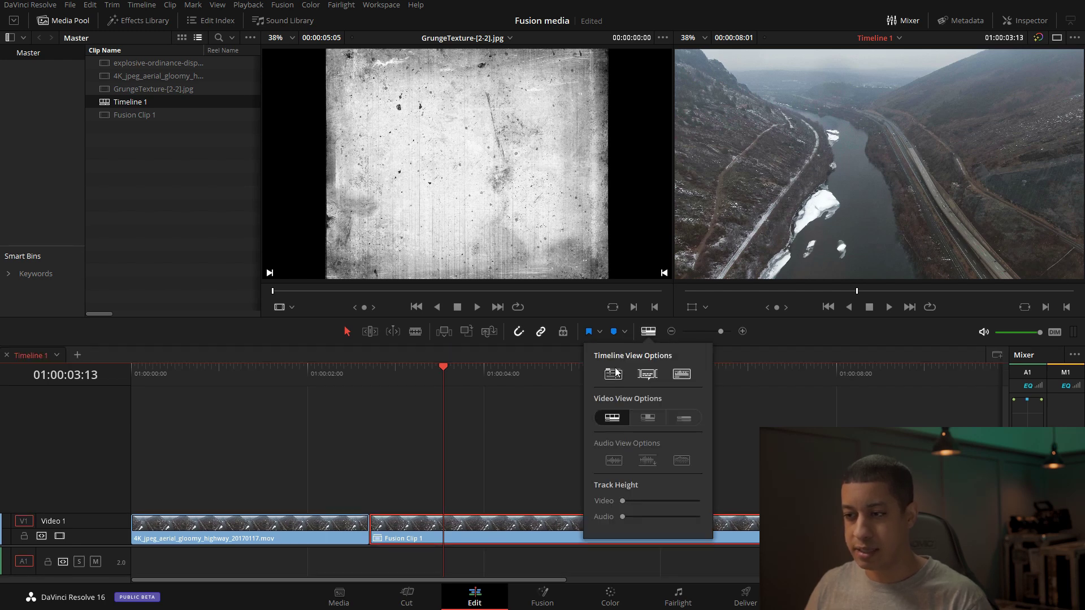
# Open the Fusion clip in its own timeline to examine the source clip inside, and return to Timeline 1.
pyautogui.rightClick(583, 523)
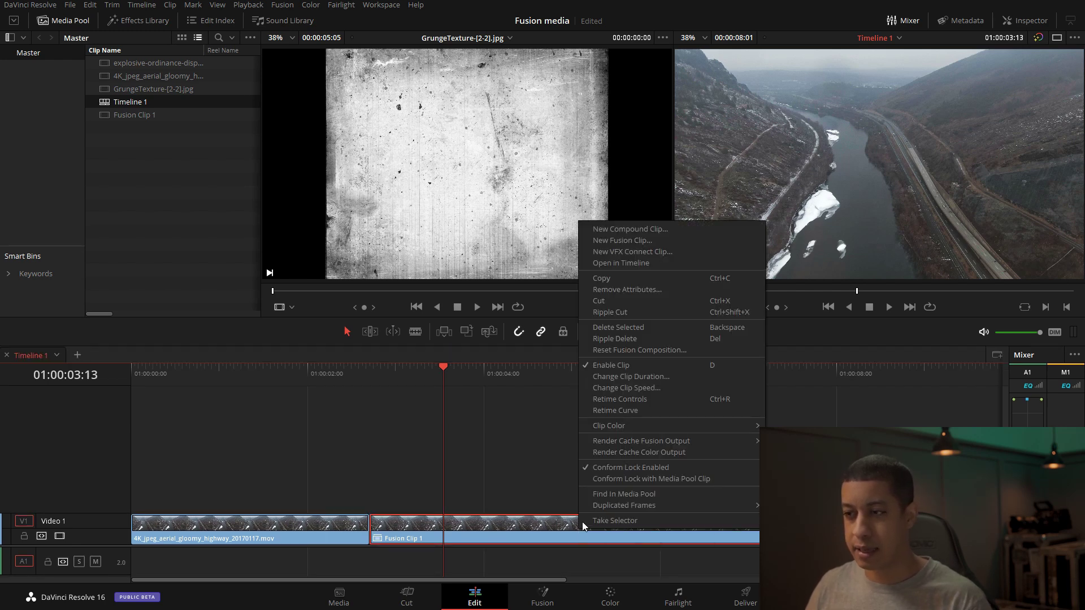
pyautogui.click(641, 263)
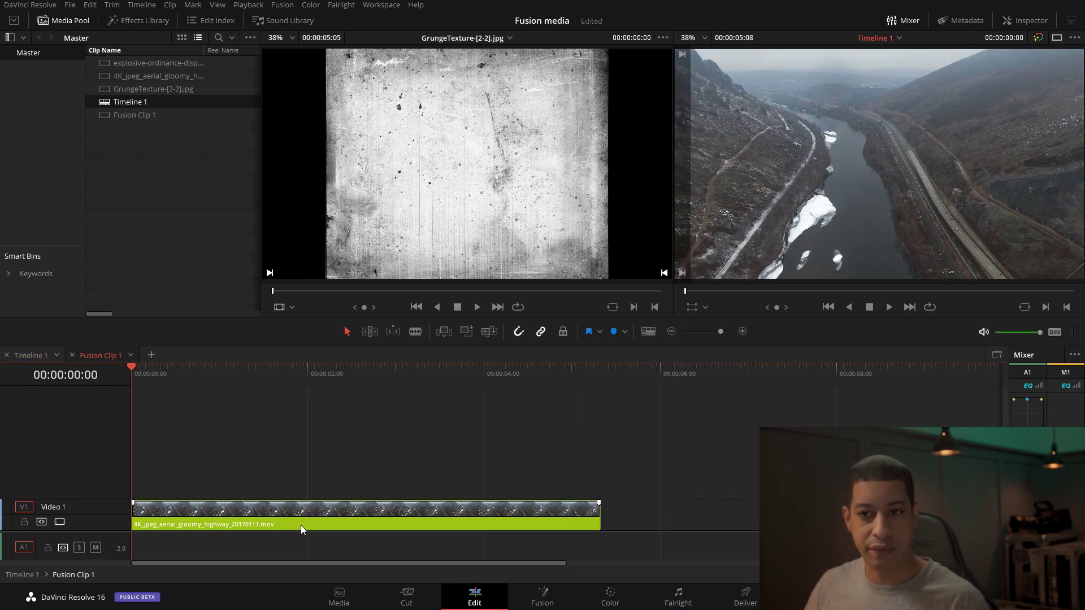
pyautogui.click(33, 355)
# Open the Fusion clip on the Fusion page and check the image resolution shown in the viewer.
pyautogui.click(475, 524)
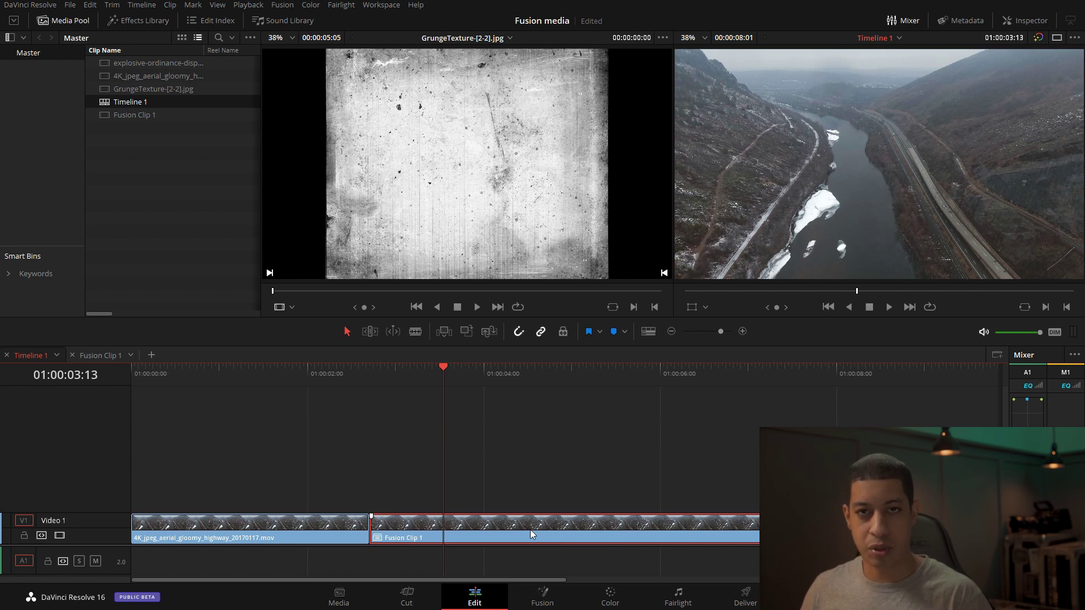
pyautogui.click(545, 604)
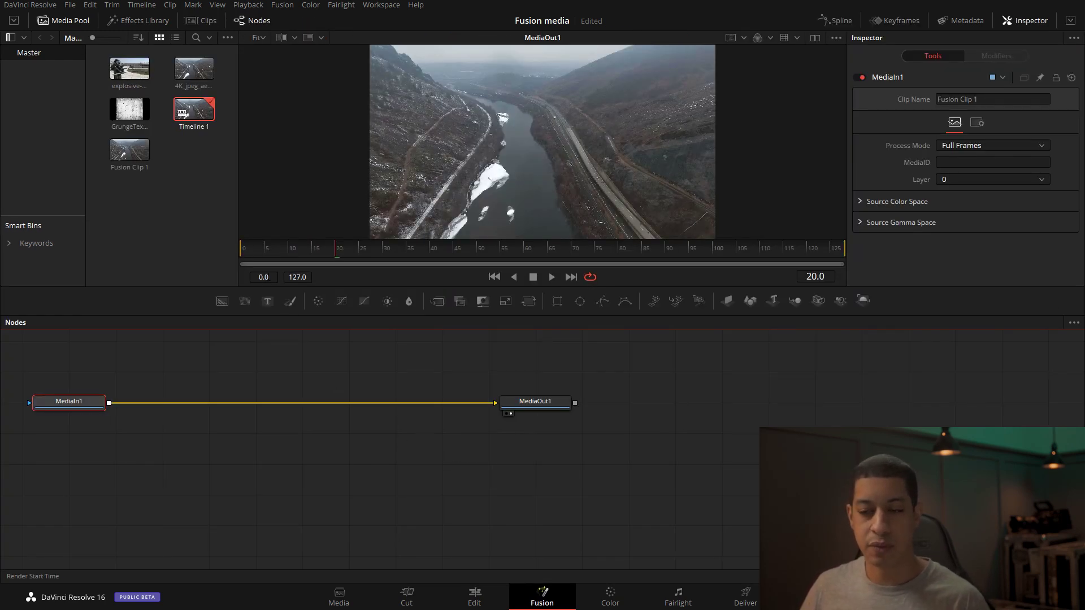
pyautogui.moveTo(534, 183); pyautogui.dragTo(523, 210)
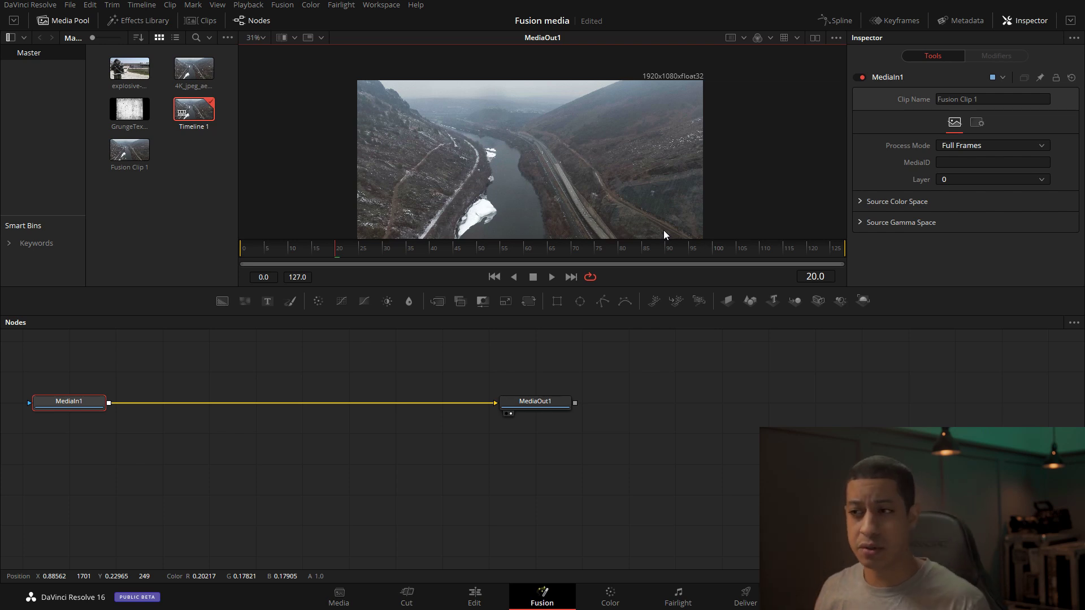
pyautogui.moveTo(612, 155); pyautogui.dragTo(632, 139)
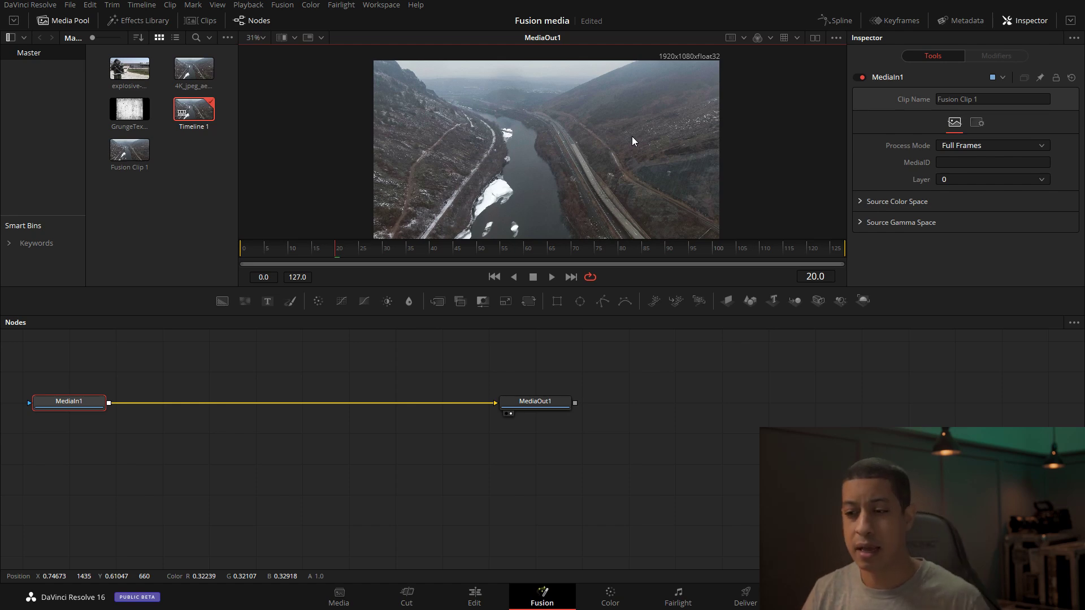
# Return to the Edit page, create a new Fusion composition in the Master bin, and place it on Video 1 directly after the Fusion clip.
pyautogui.click(502, 603)
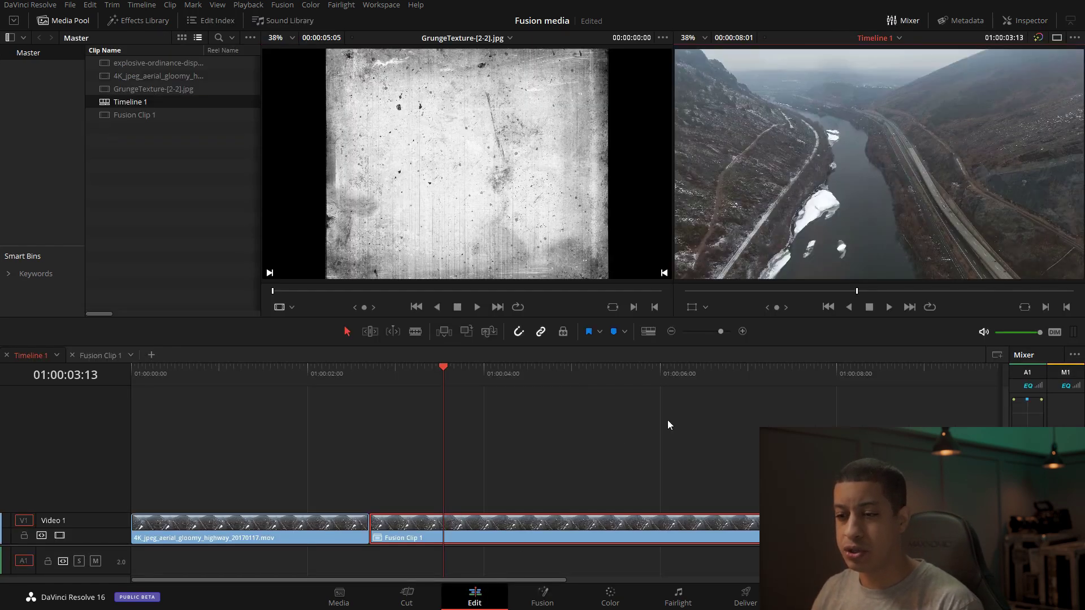
pyautogui.click(856, 372)
pyautogui.moveTo(516, 580); pyautogui.dragTo(543, 581)
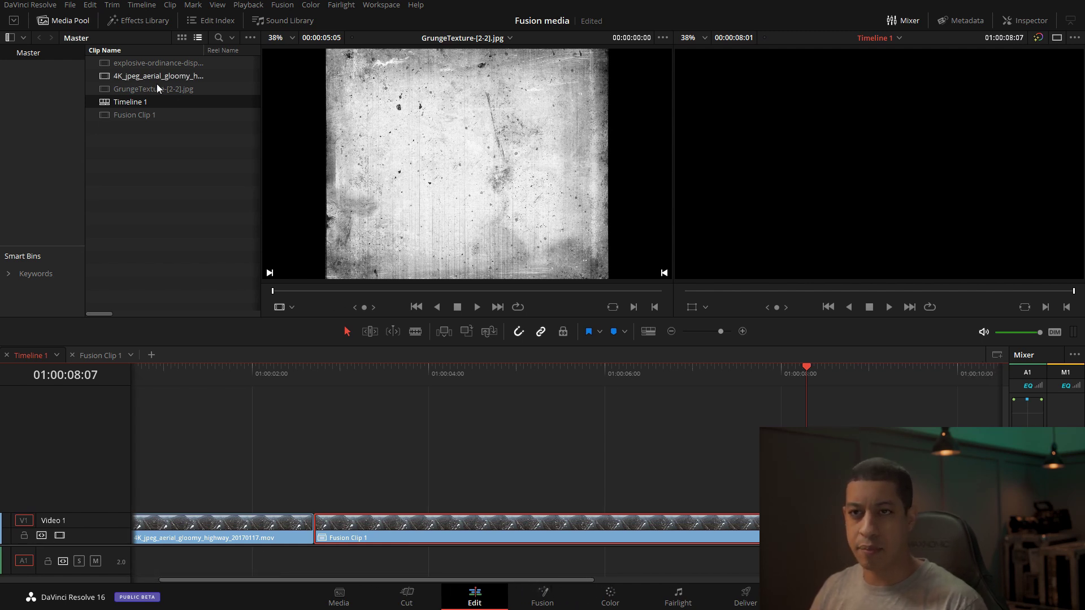
pyautogui.rightClick(152, 167)
pyautogui.click(210, 207)
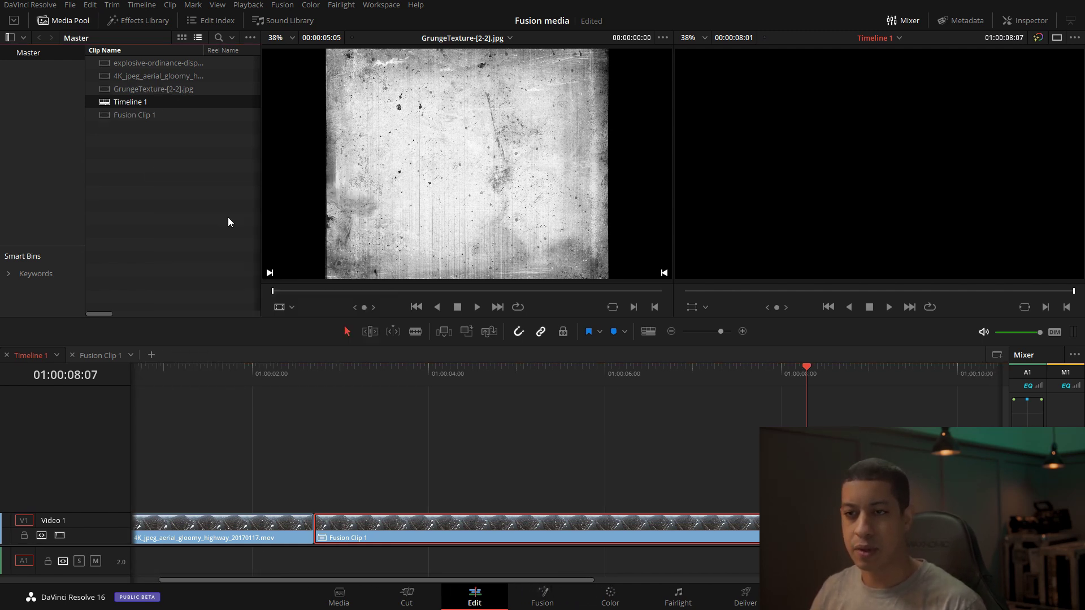
pyautogui.click(614, 359)
pyautogui.moveTo(106, 127); pyautogui.dragTo(798, 540)
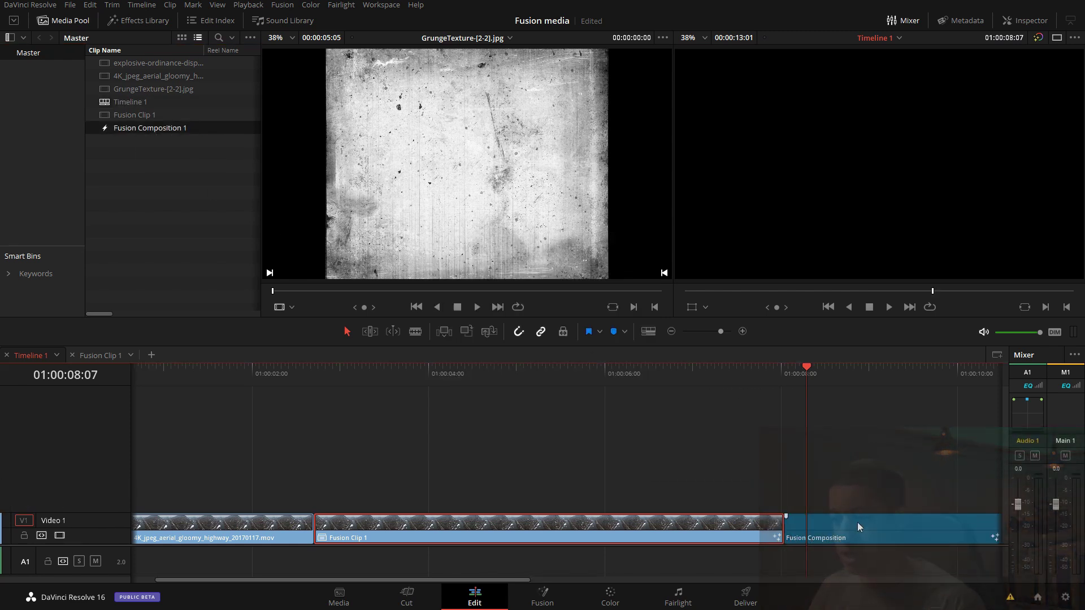
# Open the Fusion composition on the Fusion page, add the 4K aerial highway clip as a media node, and show it in the viewer.
pyautogui.click(538, 604)
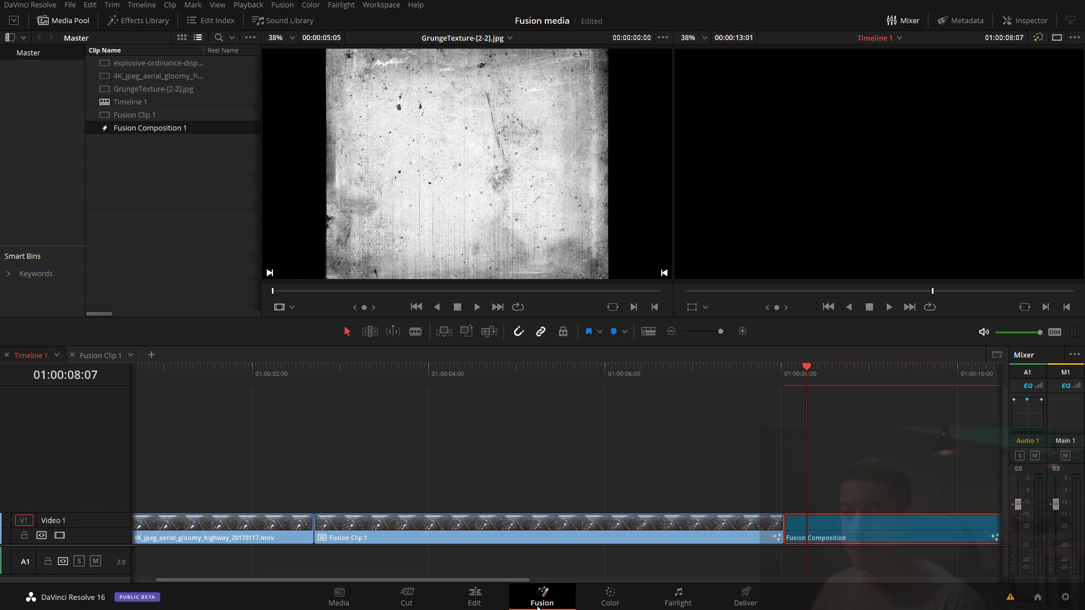
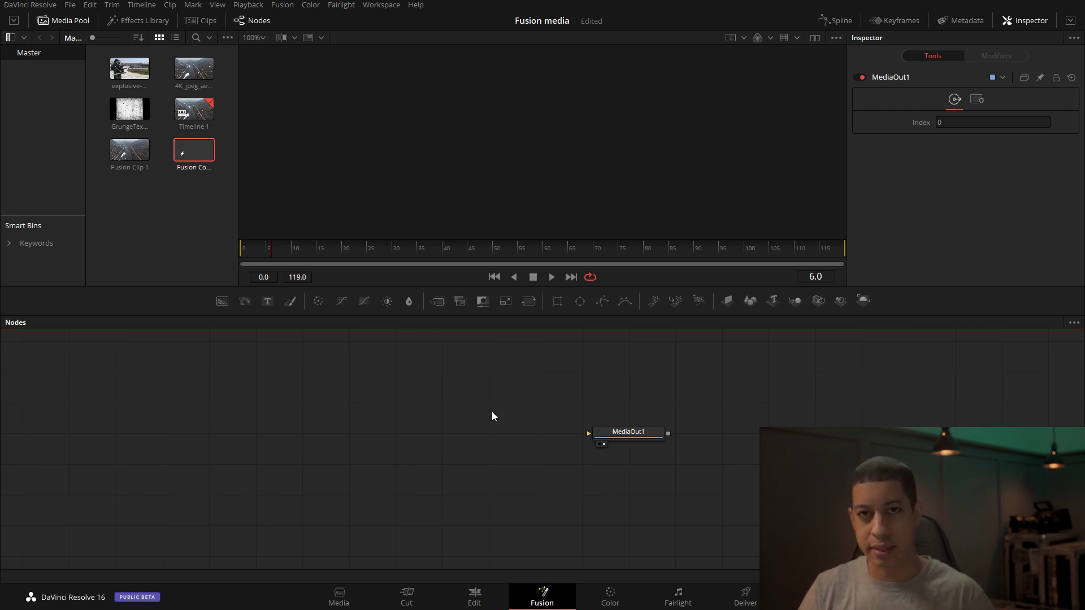
pyautogui.moveTo(194, 68); pyautogui.dragTo(356, 426)
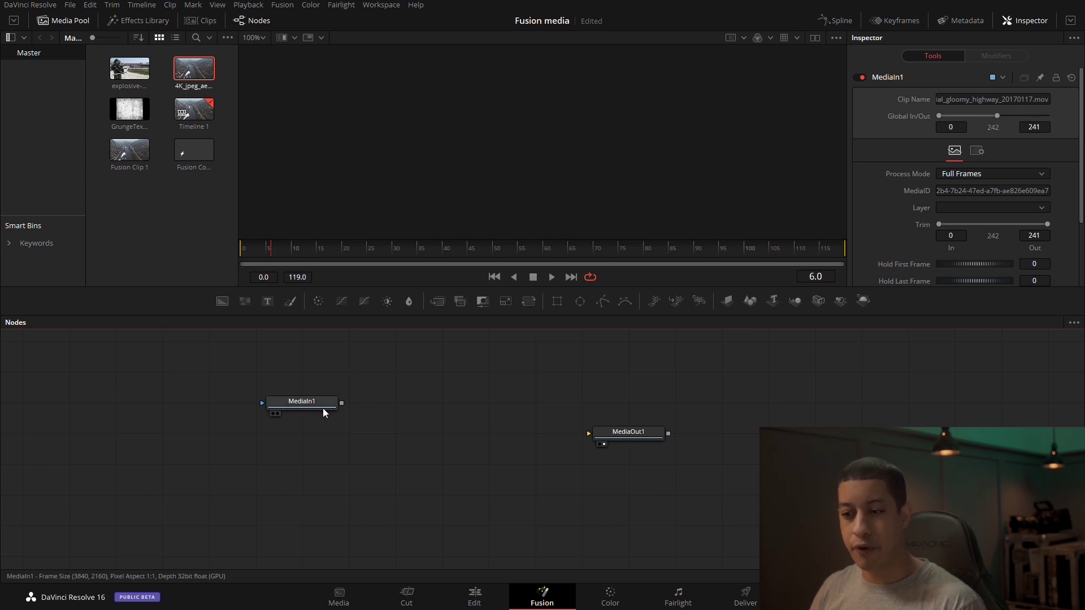
pyautogui.press('1')
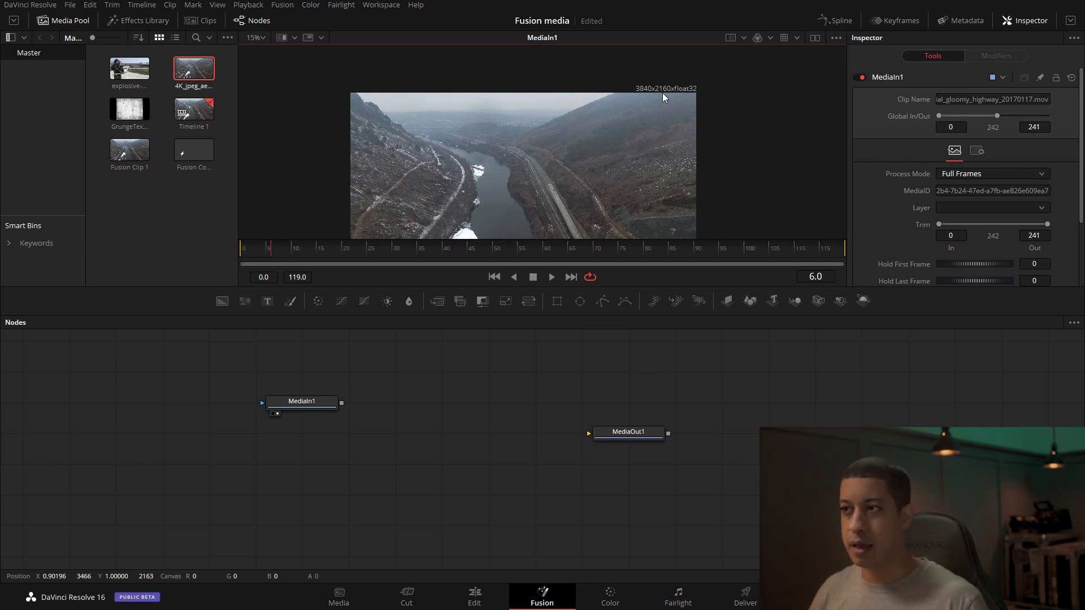
# Display the Keyframes editor instead of the Inspector, widen it, and examine the full frame range of MediaIn1.
pyautogui.click(906, 21)
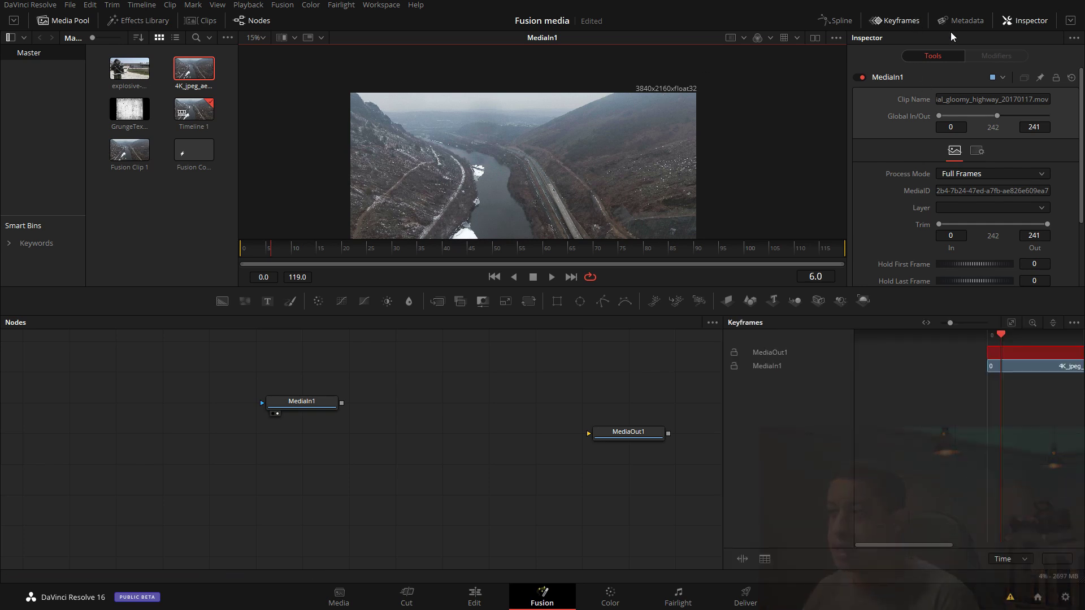
pyautogui.click(1028, 21)
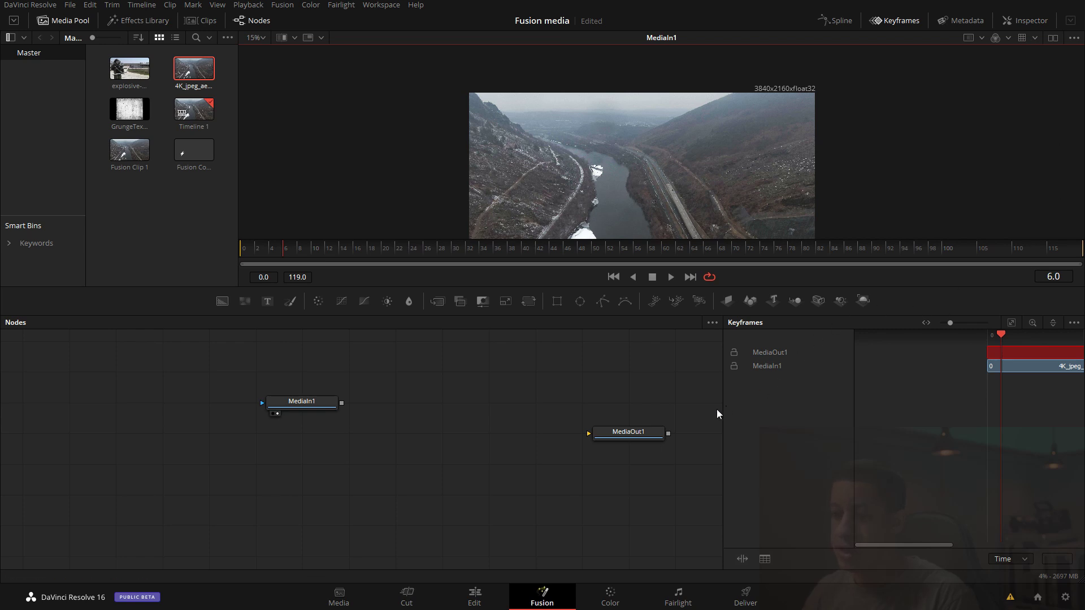
pyautogui.moveTo(719, 408); pyautogui.dragTo(605, 407)
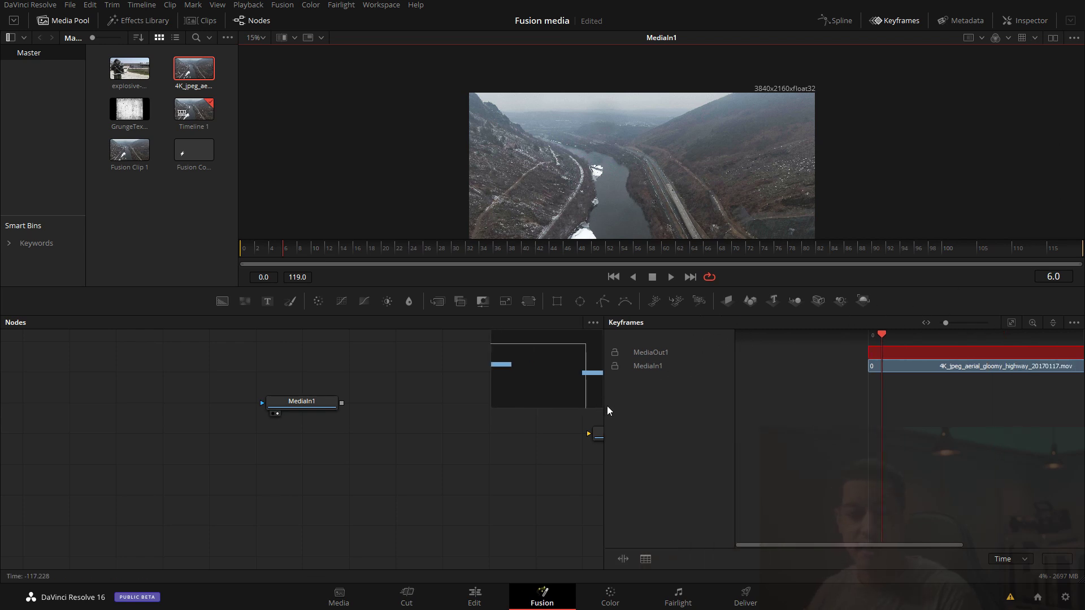
pyautogui.moveTo(900, 545); pyautogui.dragTo(922, 540)
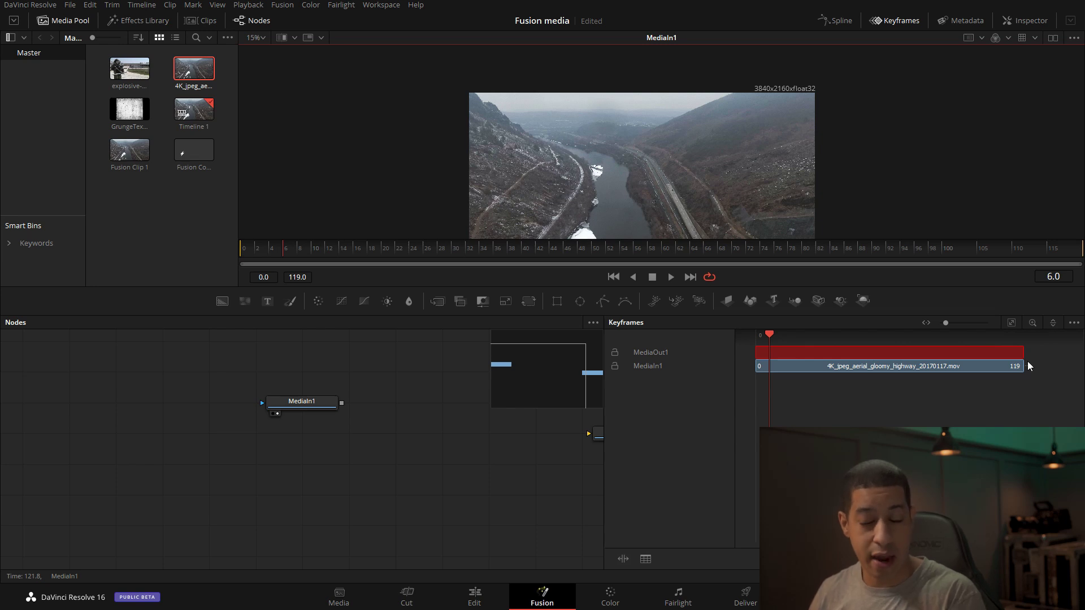
# Return to the Edit page and place a second copy of Fusion Composition 1 on Video 1, leaving a gap after the first.
pyautogui.click(484, 602)
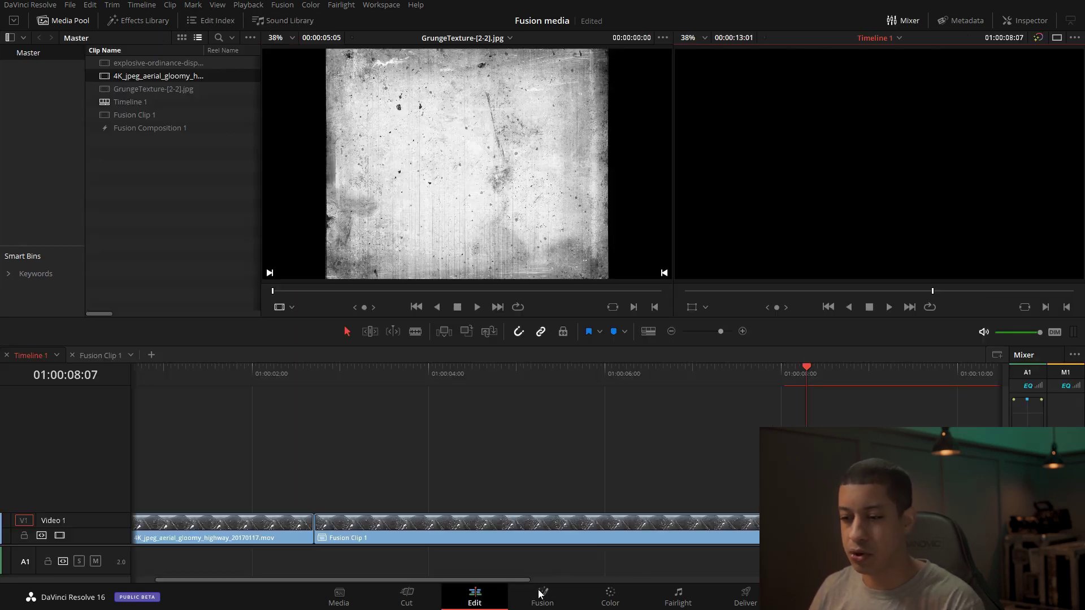
pyautogui.hscroll(10, 484, 581)
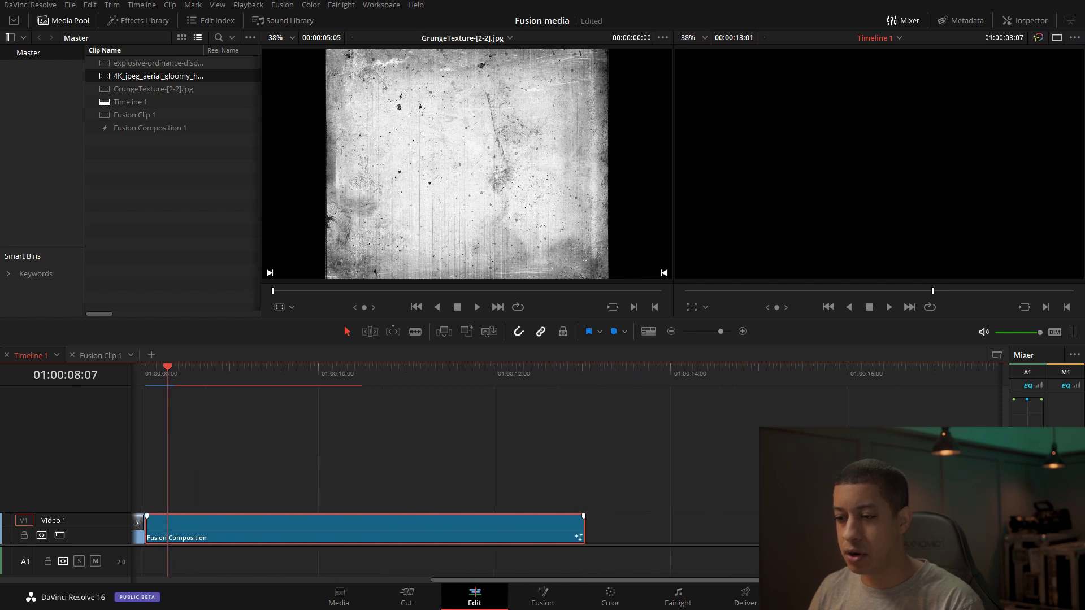
pyautogui.moveTo(176, 127); pyautogui.dragTo(502, 528)
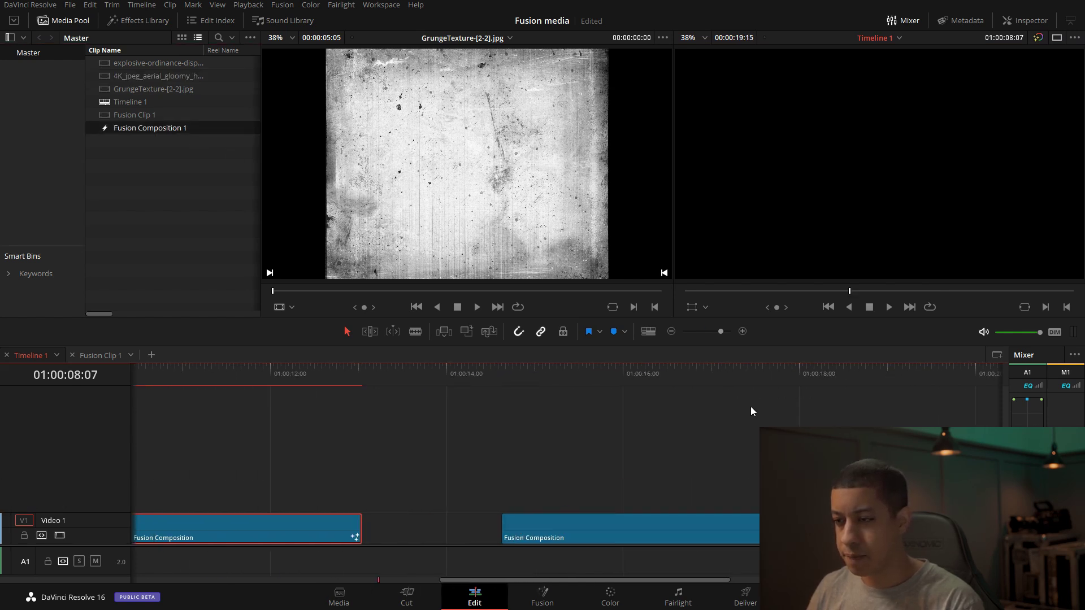
# Extend the end of the second Fusion composition to about 656 frames and park the playhead over it.
pyautogui.click(704, 374)
pyautogui.click(671, 331)
pyautogui.click(681, 530)
pyautogui.moveTo(683, 528); pyautogui.dragTo(961, 534)
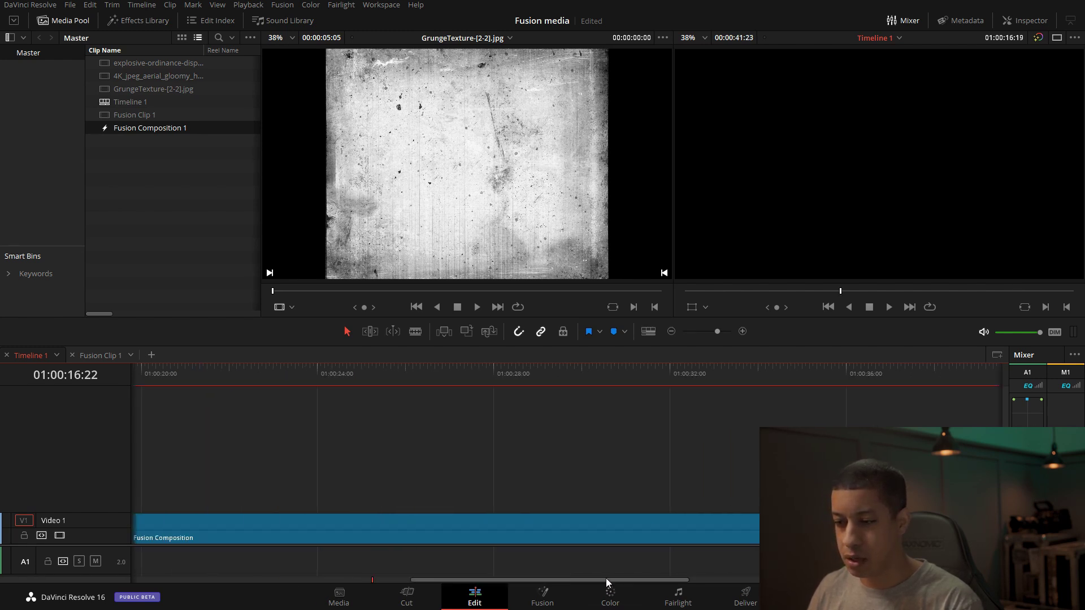
pyautogui.moveTo(607, 582); pyautogui.dragTo(535, 451)
pyautogui.click(588, 384)
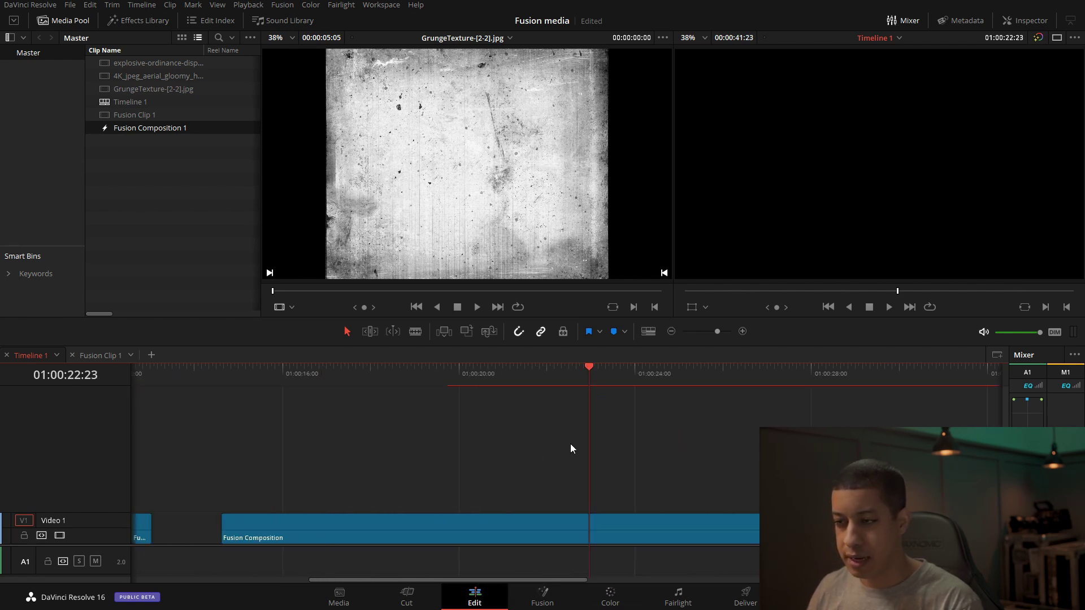
# Open the extended composition on the Fusion page and add the 4K aerial highway clip as a media node beside MediaOut1.
pyautogui.click(546, 604)
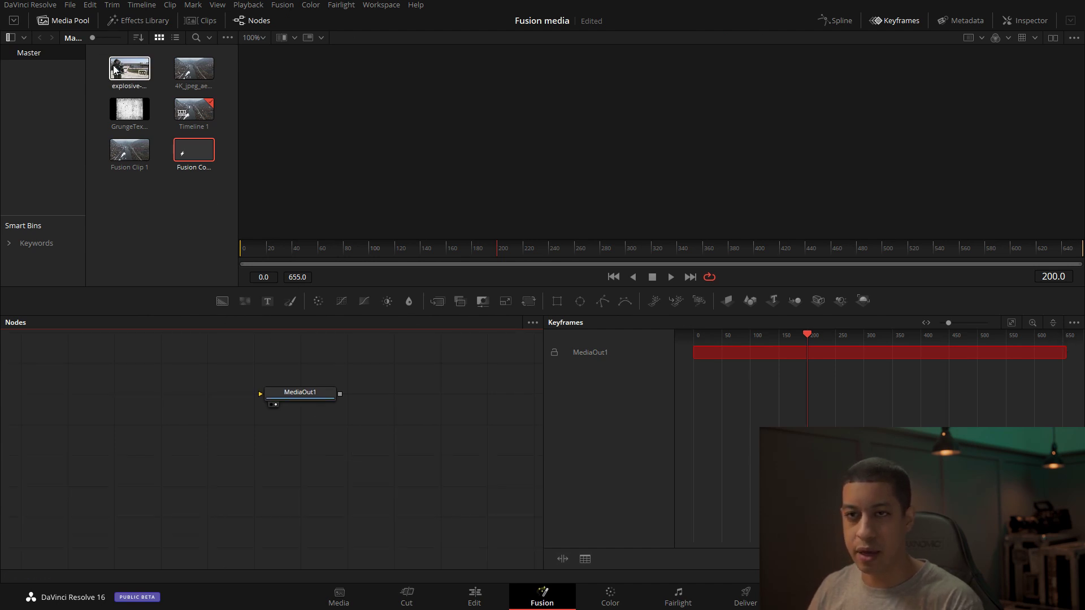
pyautogui.moveTo(188, 68); pyautogui.dragTo(286, 198)
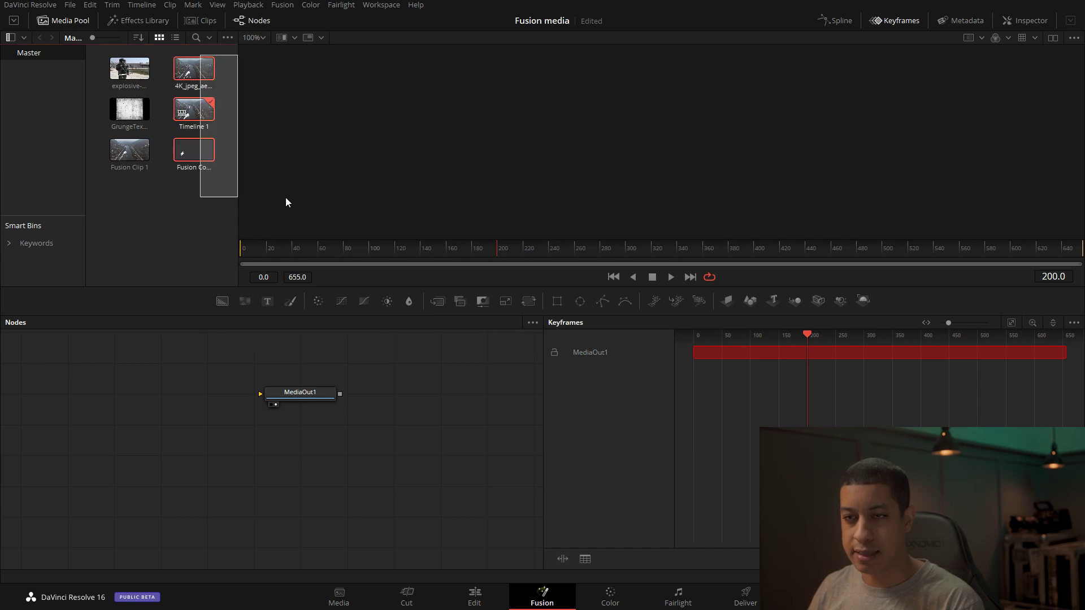
pyautogui.moveTo(194, 68); pyautogui.dragTo(246, 446)
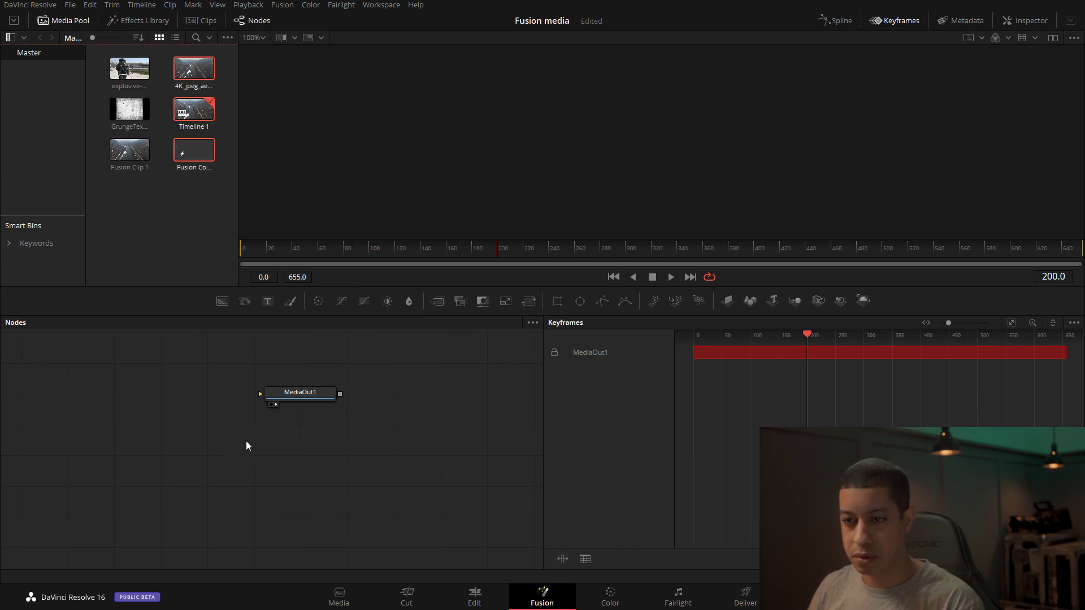
pyautogui.moveTo(300, 392); pyautogui.dragTo(393, 392)
pyautogui.moveTo(194, 68); pyautogui.dragTo(284, 461)
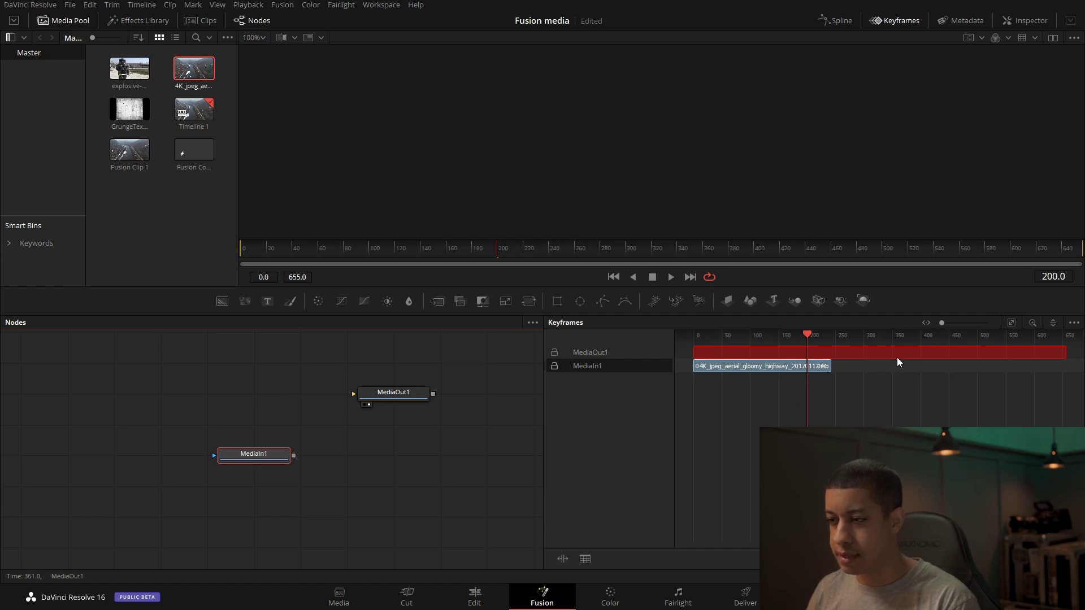
# Inspect the MediaIn1 range in the Keyframes editor and shift the clip so that it starts at about frame 103.
pyautogui.moveTo(944, 323); pyautogui.dragTo(954, 323)
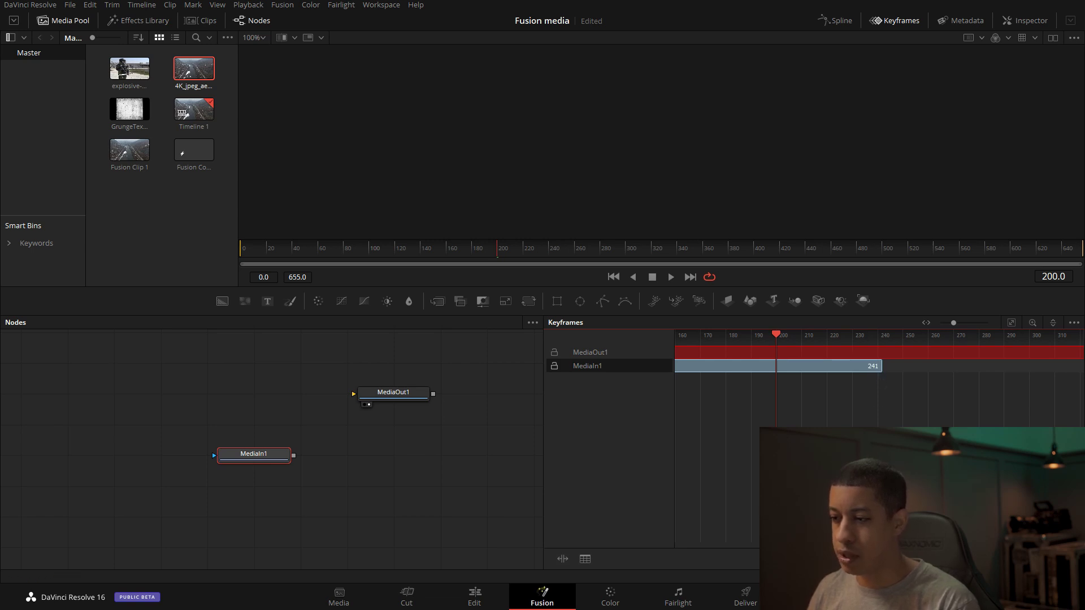
pyautogui.hscroll(-10, 879, 366)
pyautogui.hscroll(5, 879, 366)
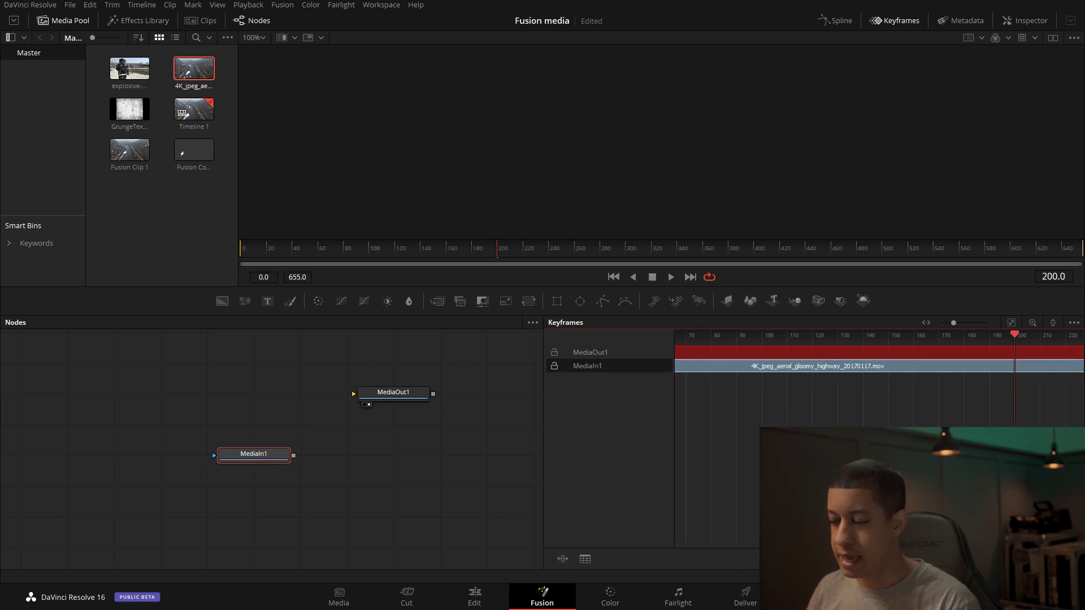
pyautogui.moveTo(954, 324); pyautogui.dragTo(943, 322)
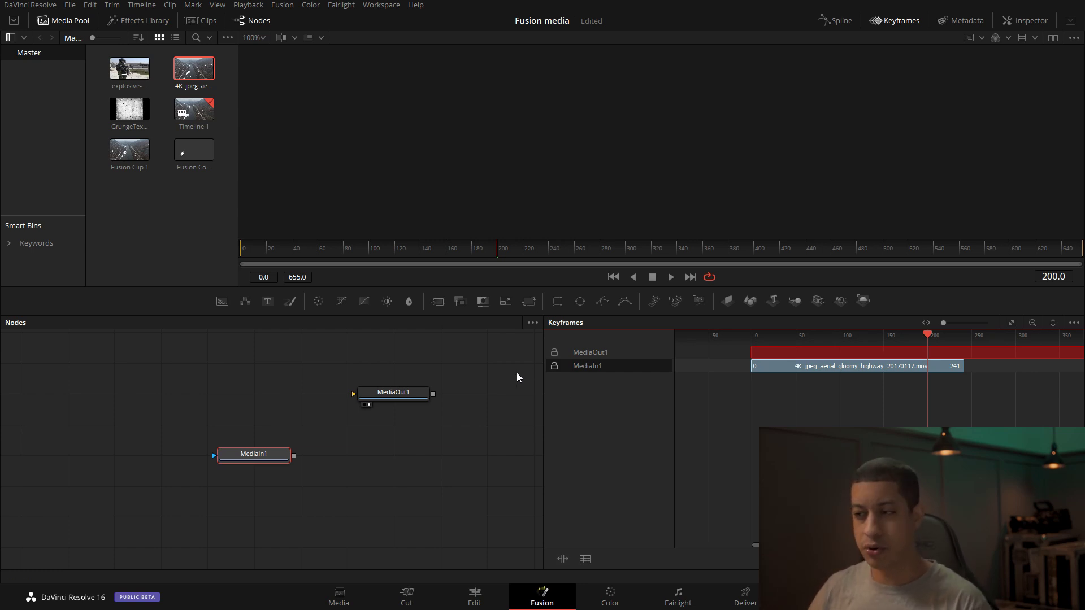
pyautogui.moveTo(770, 369); pyautogui.dragTo(860, 367)
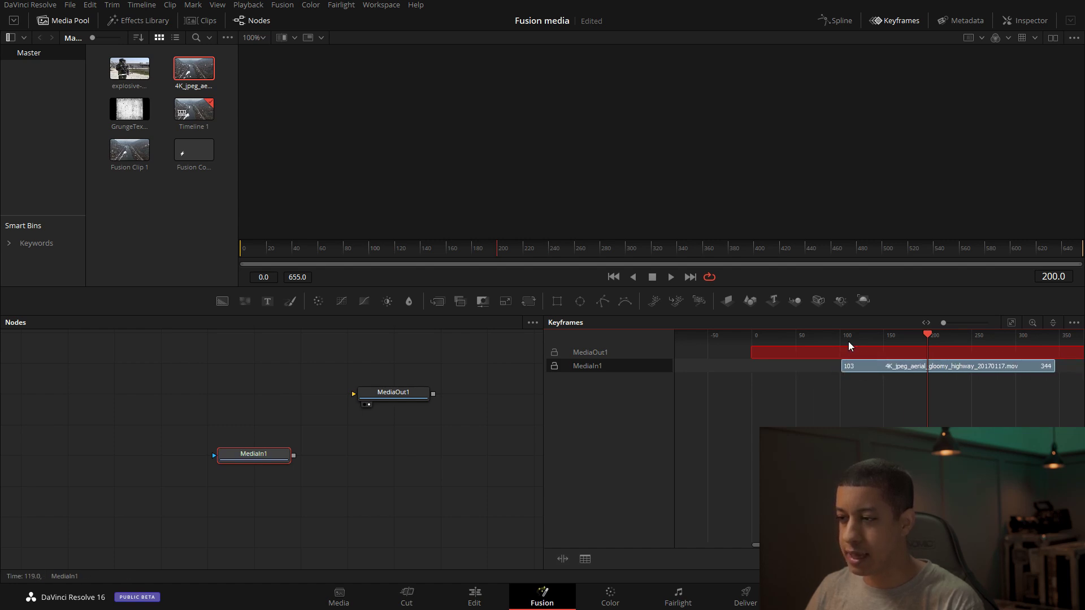
# Add a solid red Background node, merge MediaIn1 over it, and show the Background's settings in the Inspector.
pyautogui.moveTo(222, 301); pyautogui.dragTo(333, 505)
pyautogui.moveTo(254, 447); pyautogui.dragTo(348, 508)
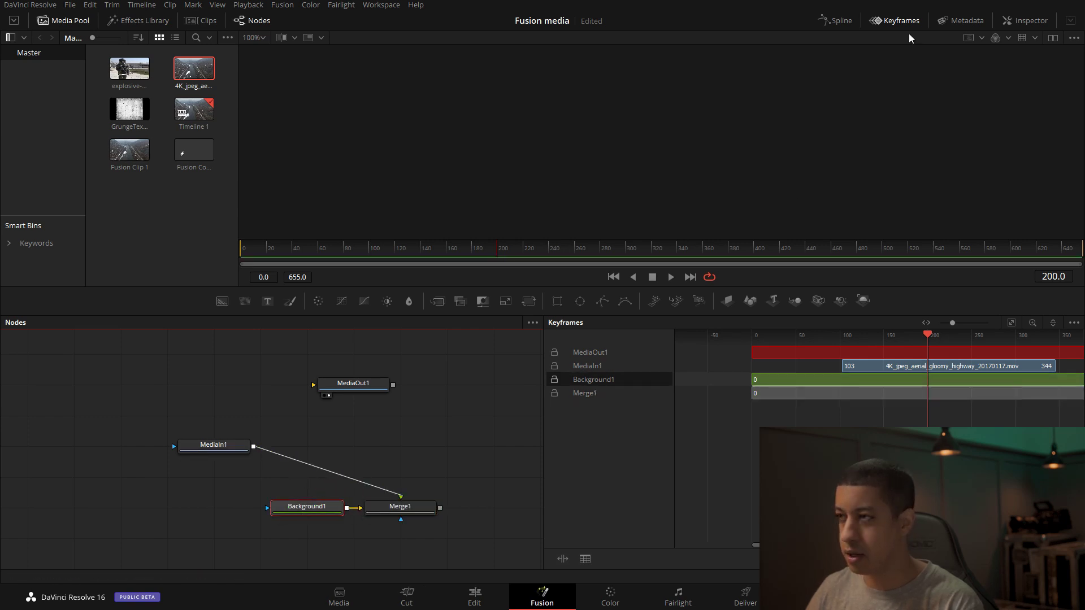
pyautogui.click(1018, 22)
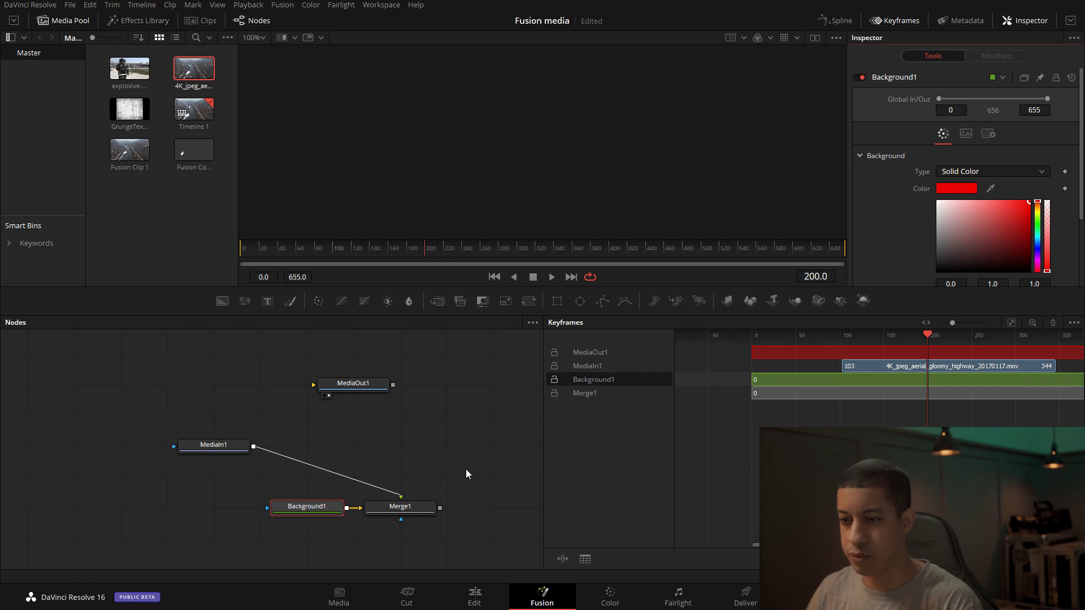
# Show Merge1 in the viewer, then scrub and play across frame 103 to check when the highway clip appears.
pyautogui.press('2')
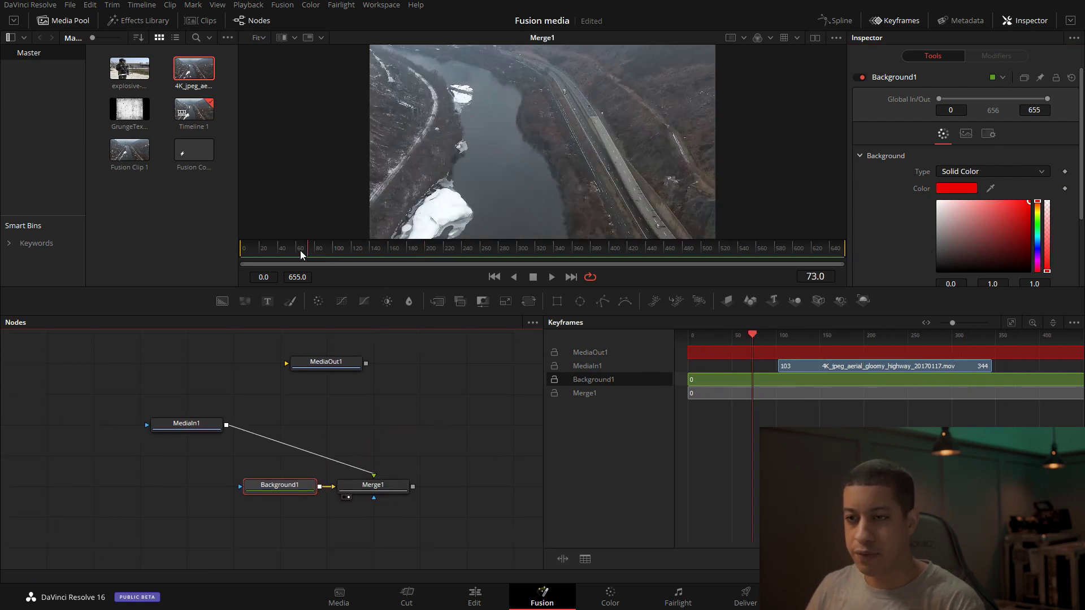
pyautogui.click(272, 259)
pyautogui.moveTo(273, 259); pyautogui.dragTo(326, 249)
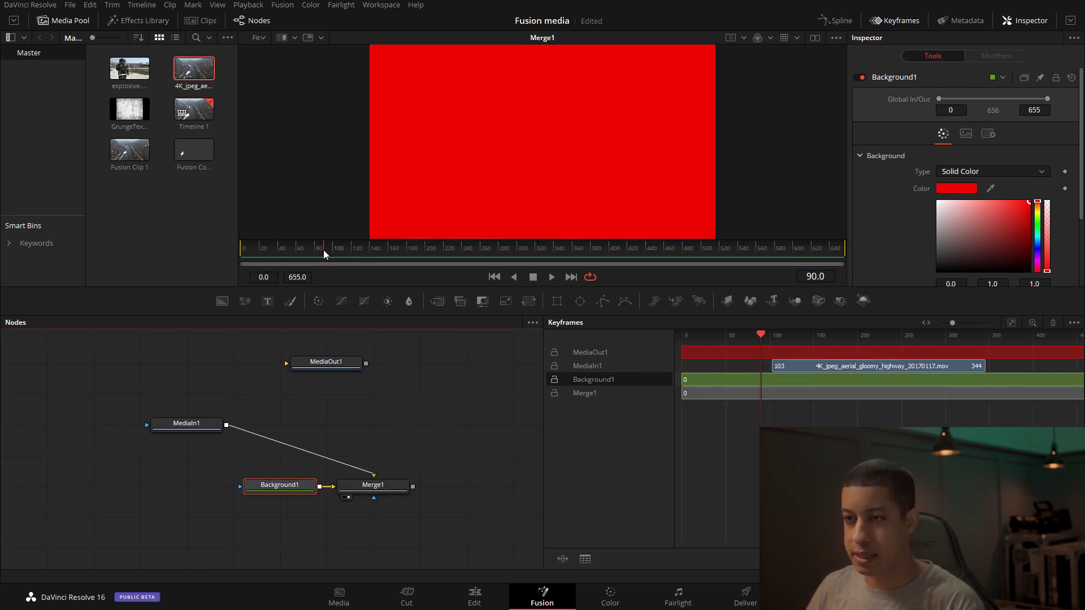
pyautogui.click(552, 278)
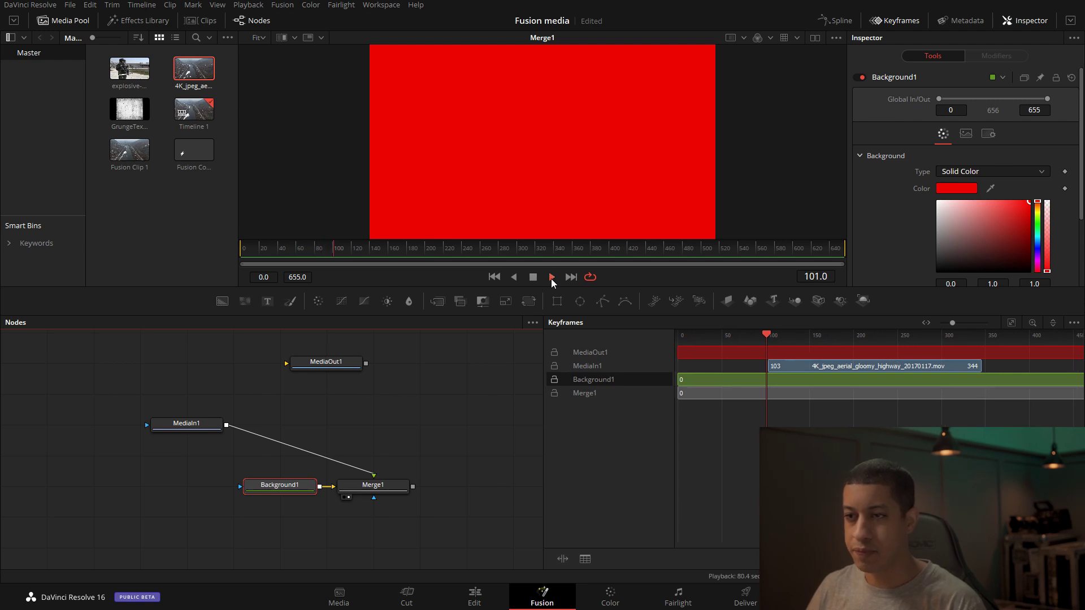
pyautogui.click(551, 277)
pyautogui.hscroll(1, 421, 428)
# Compare the resolutions of MediaIn1 and Background1 in the viewer, and examine the Background's image size settings.
pyautogui.moveTo(302, 374); pyautogui.dragTo(163, 363)
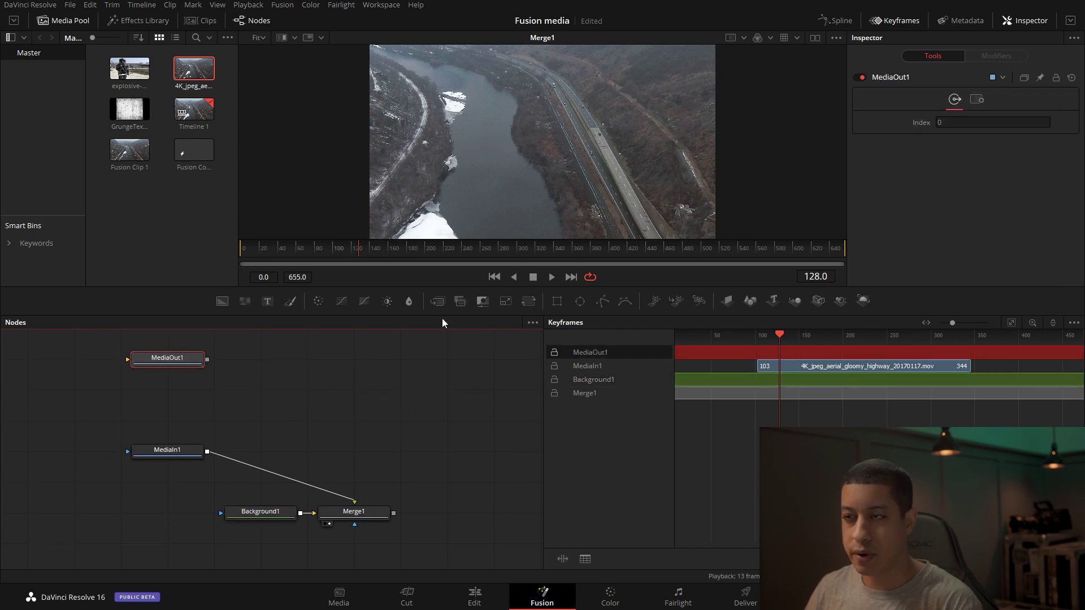
pyautogui.moveTo(170, 455); pyautogui.dragTo(565, 204)
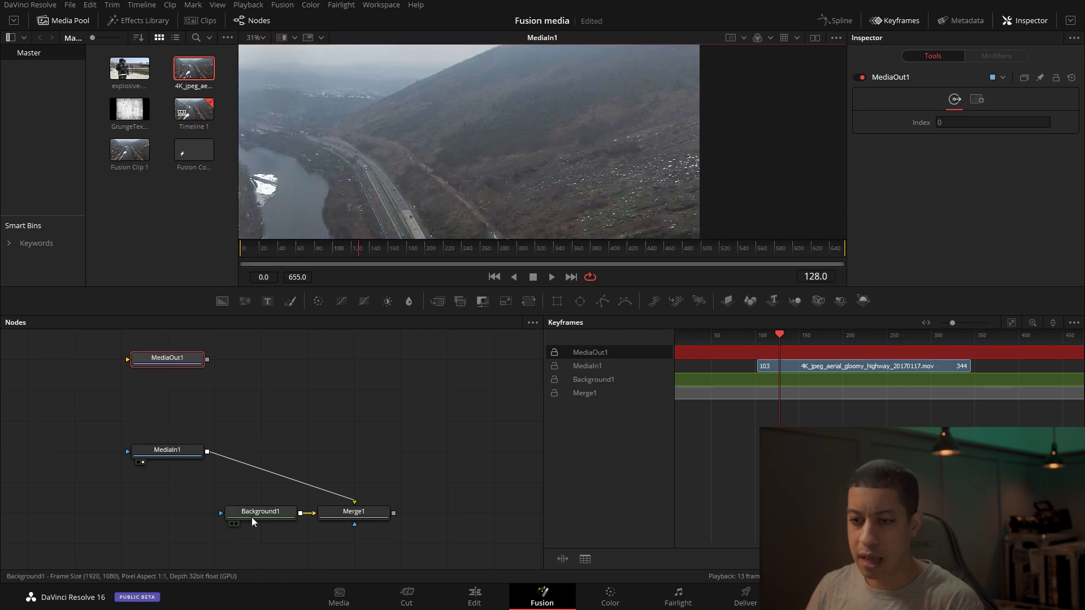
pyautogui.moveTo(254, 514); pyautogui.dragTo(525, 119)
pyautogui.moveTo(232, 511); pyautogui.dragTo(184, 511)
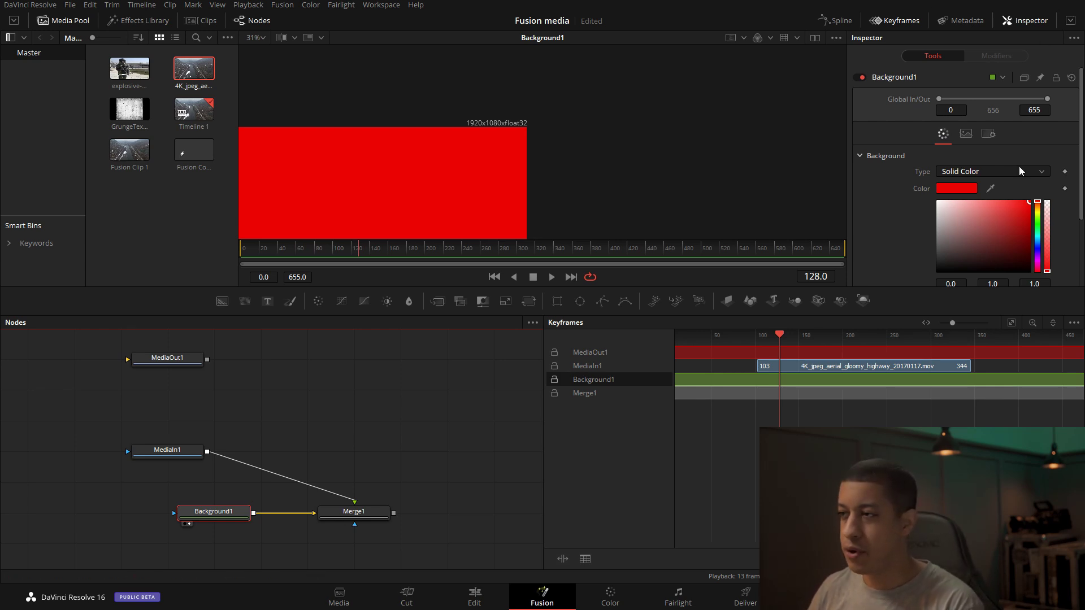
pyautogui.click(968, 132)
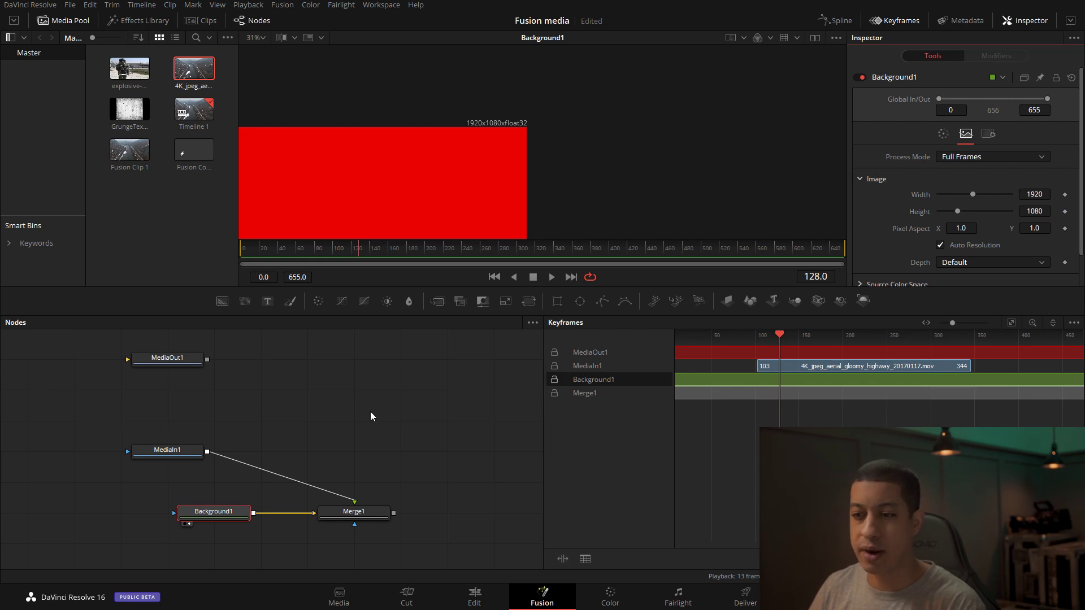
# Add the explosive-ordinance clip as a media node and show it at frame 56 in both halves of a dual viewer.
pyautogui.click(155, 460)
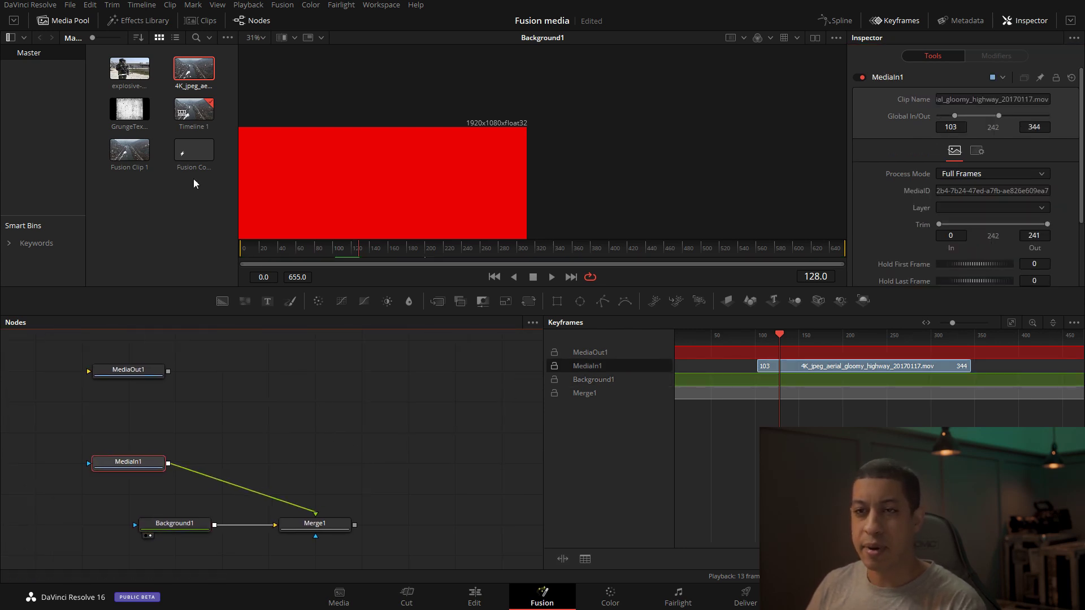
pyautogui.moveTo(129, 69); pyautogui.dragTo(216, 434)
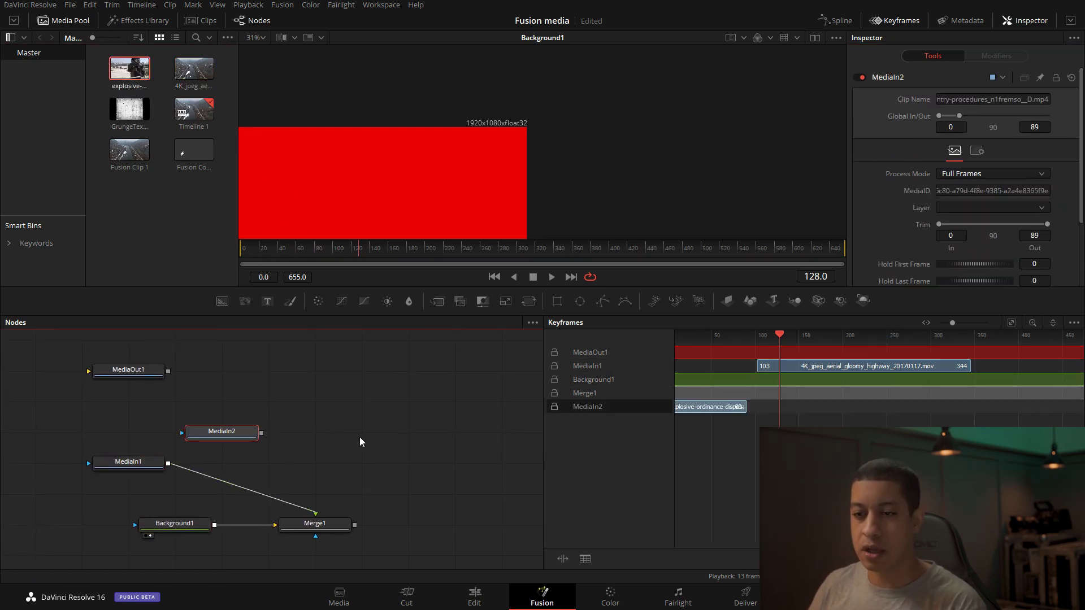
pyautogui.click(815, 38)
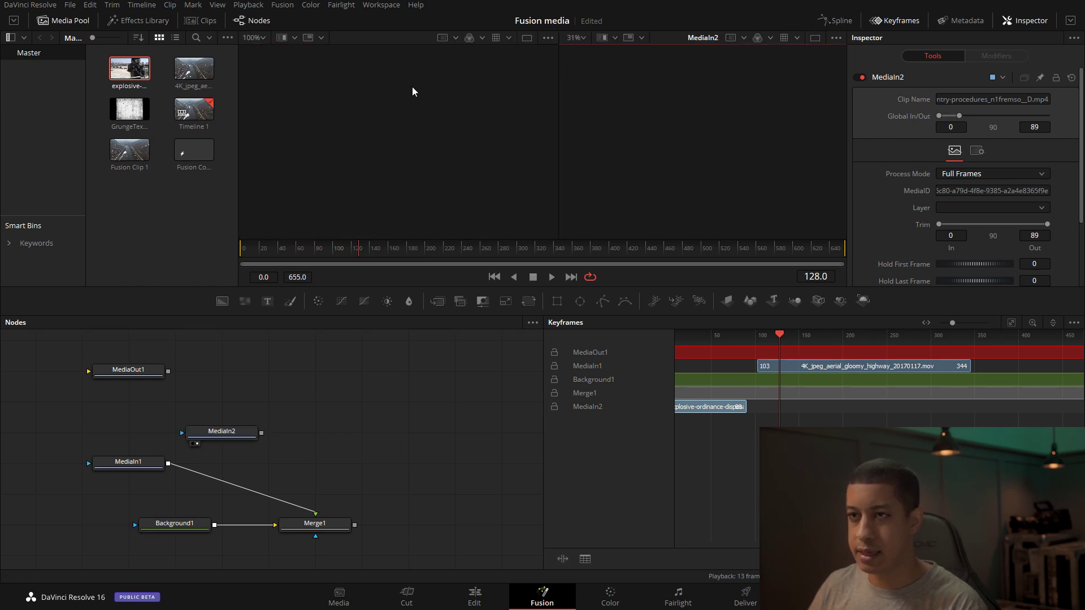
pyautogui.moveTo(225, 430); pyautogui.dragTo(367, 134)
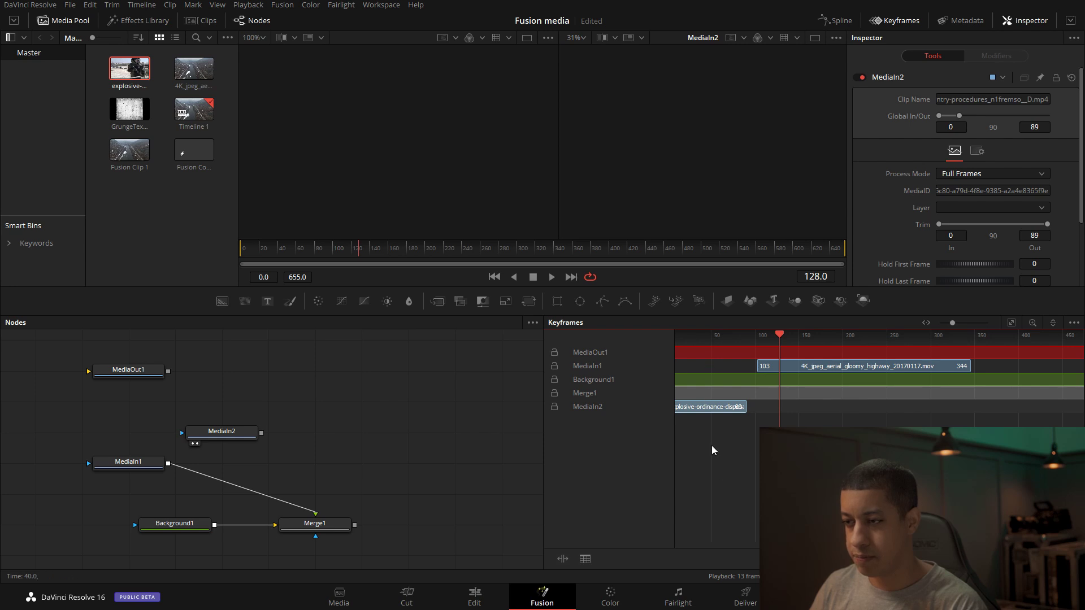
pyautogui.click(293, 254)
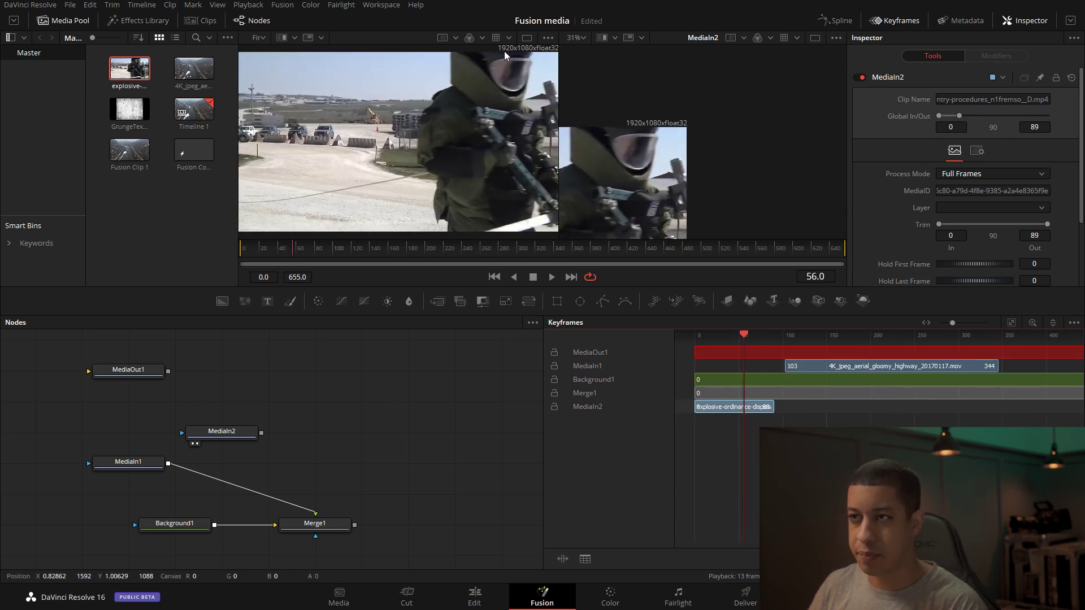
# Disconnect MediaIn1 from Merge1, merge MediaIn2 over MediaIn1 in a new Merge node, and show that merge in the second viewer.
pyautogui.click(330, 444)
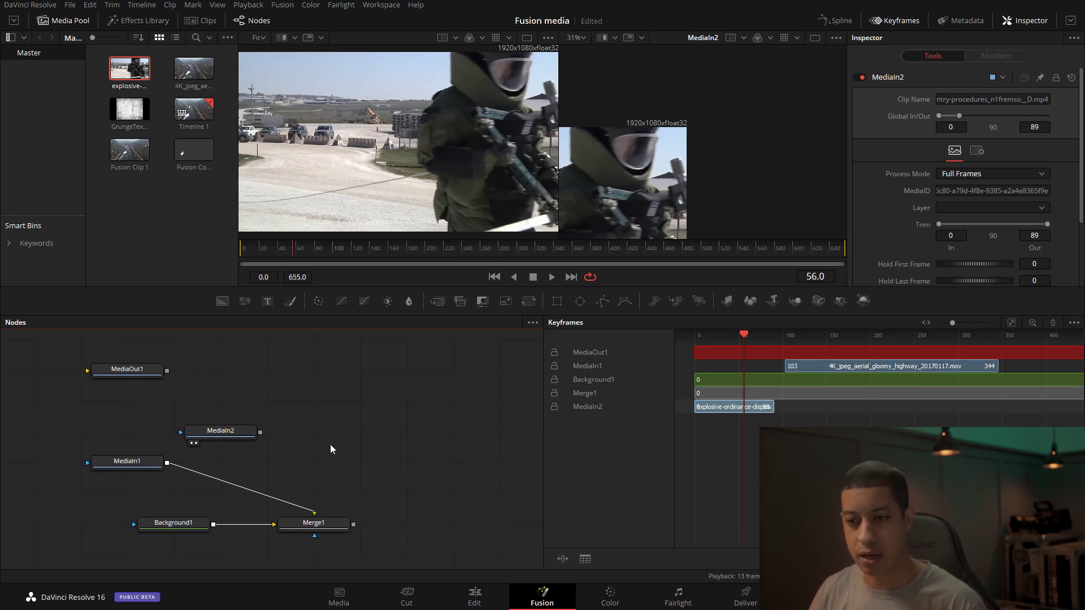
pyautogui.moveTo(237, 431); pyautogui.dragTo(283, 400)
pyautogui.moveTo(305, 517); pyautogui.dragTo(308, 491)
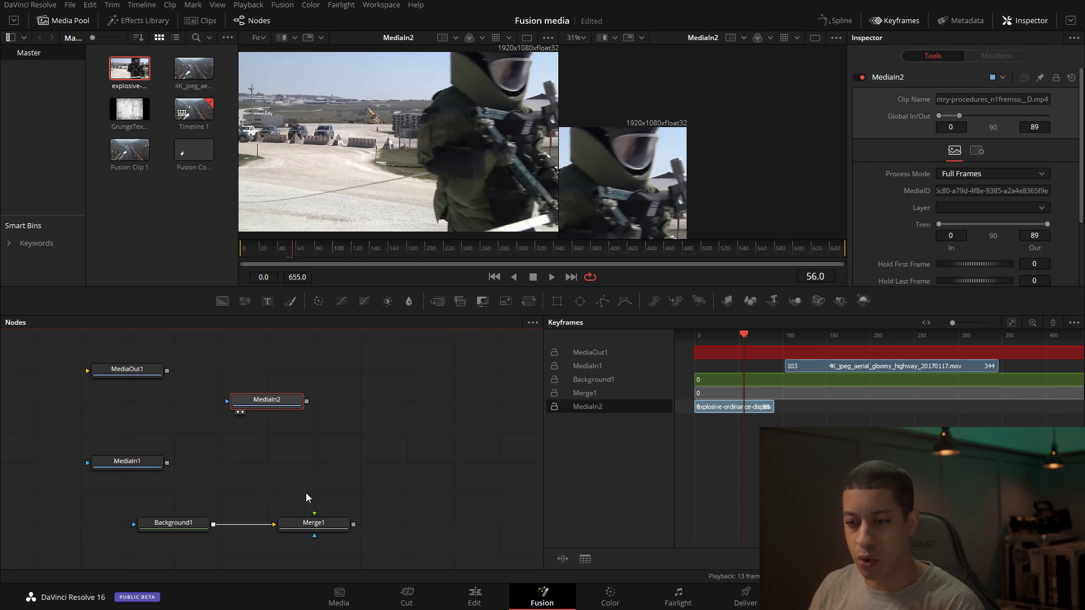
pyautogui.moveTo(307, 402); pyautogui.dragTo(167, 464)
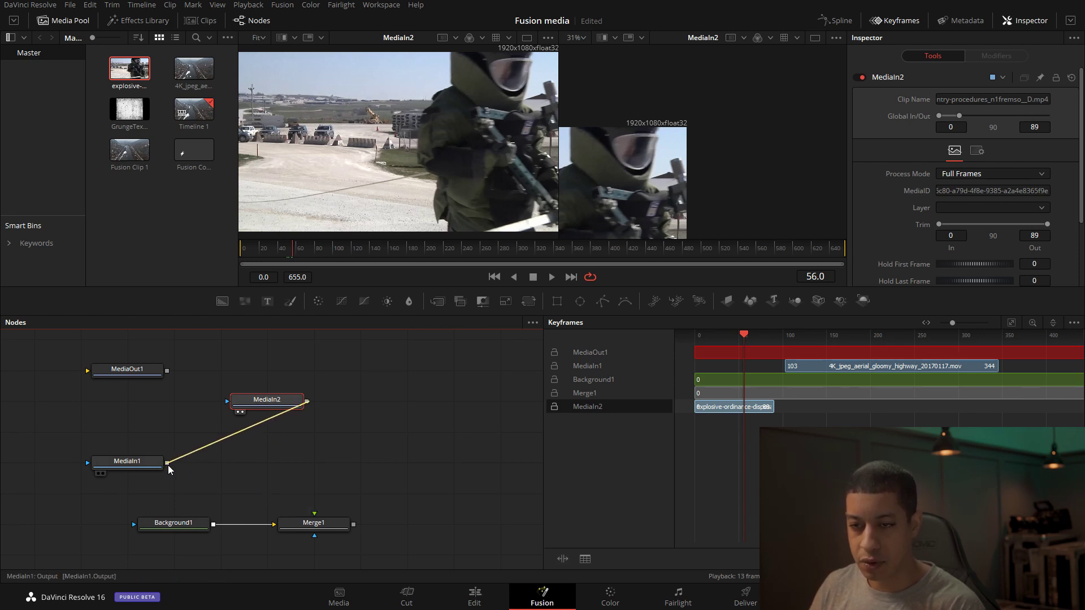
pyautogui.moveTo(283, 462); pyautogui.dragTo(635, 151)
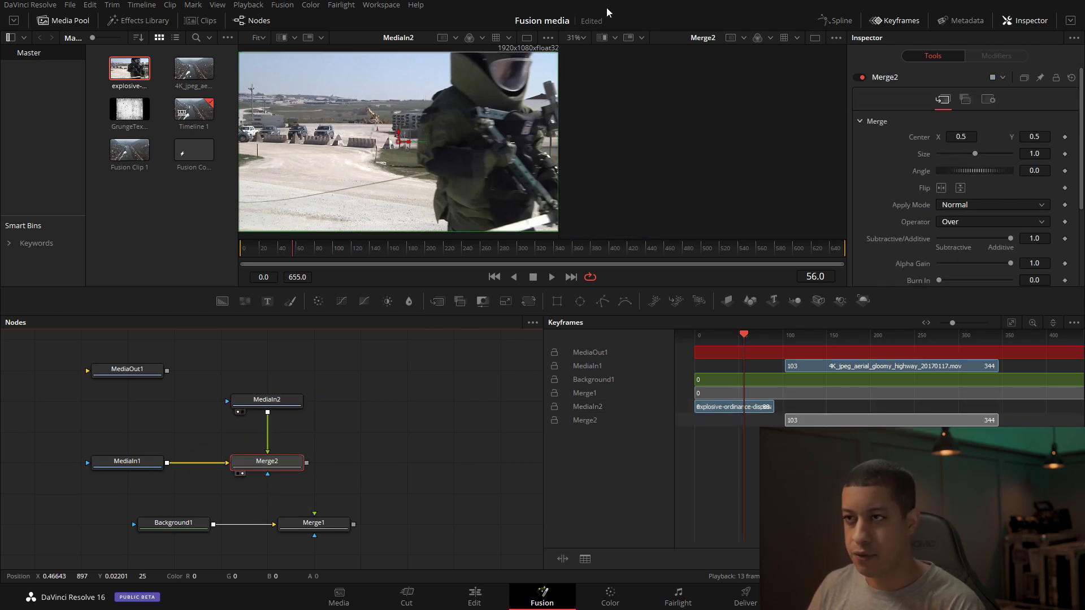
# With frame 44 shown, start the MediaIn1 clip at frame 32 and adjust MediaIn2 to span frames 17 to 253.
pyautogui.click(583, 38)
pyautogui.click(561, 96)
pyautogui.moveTo(311, 251); pyautogui.dragTo(281, 251)
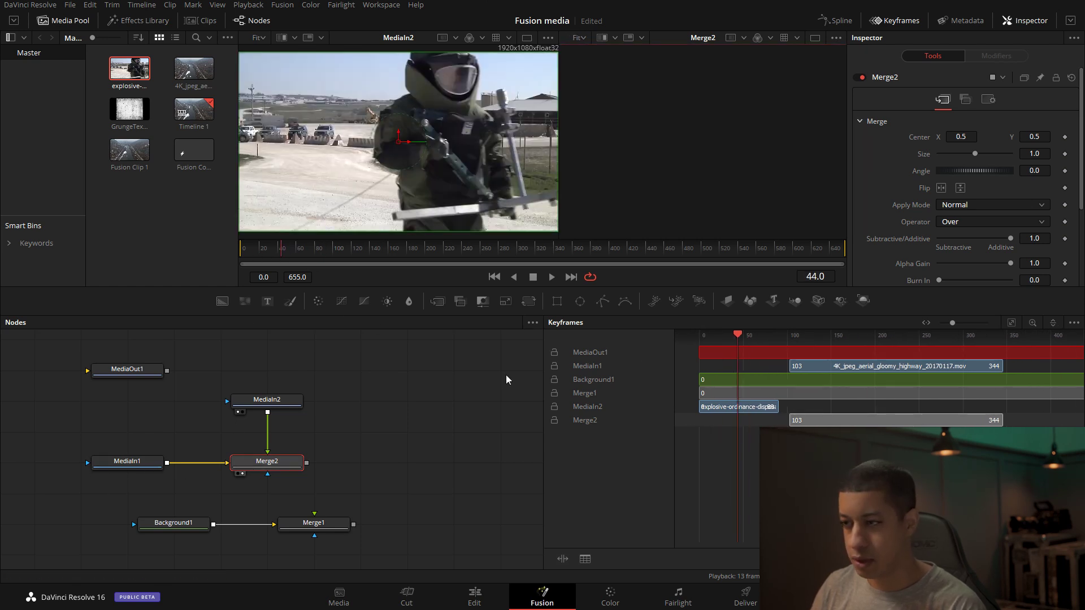
pyautogui.moveTo(898, 367); pyautogui.dragTo(835, 367)
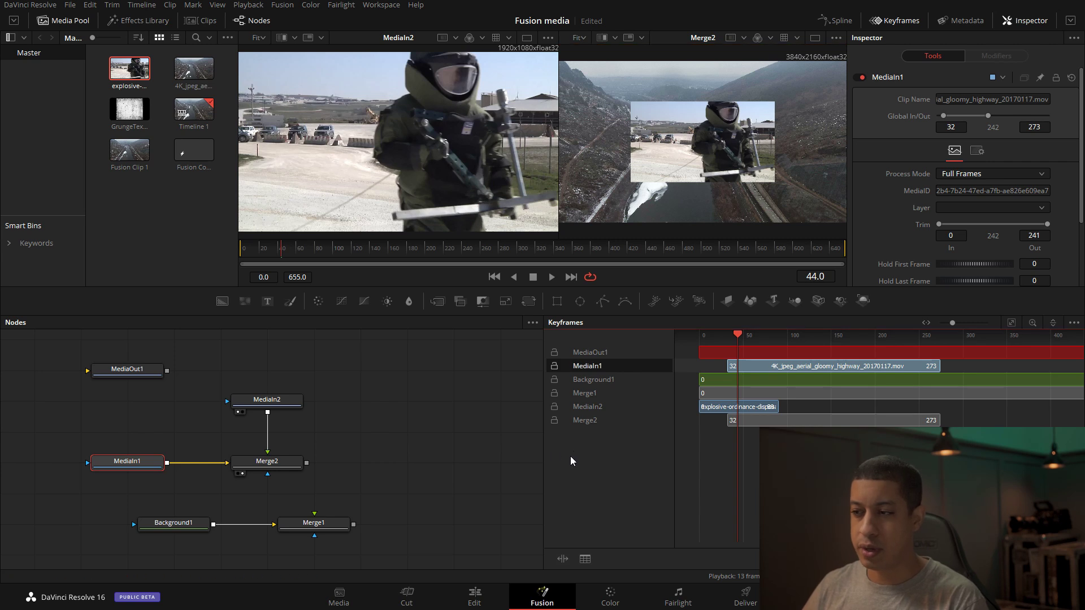
pyautogui.moveTo(753, 406); pyautogui.dragTo(921, 415)
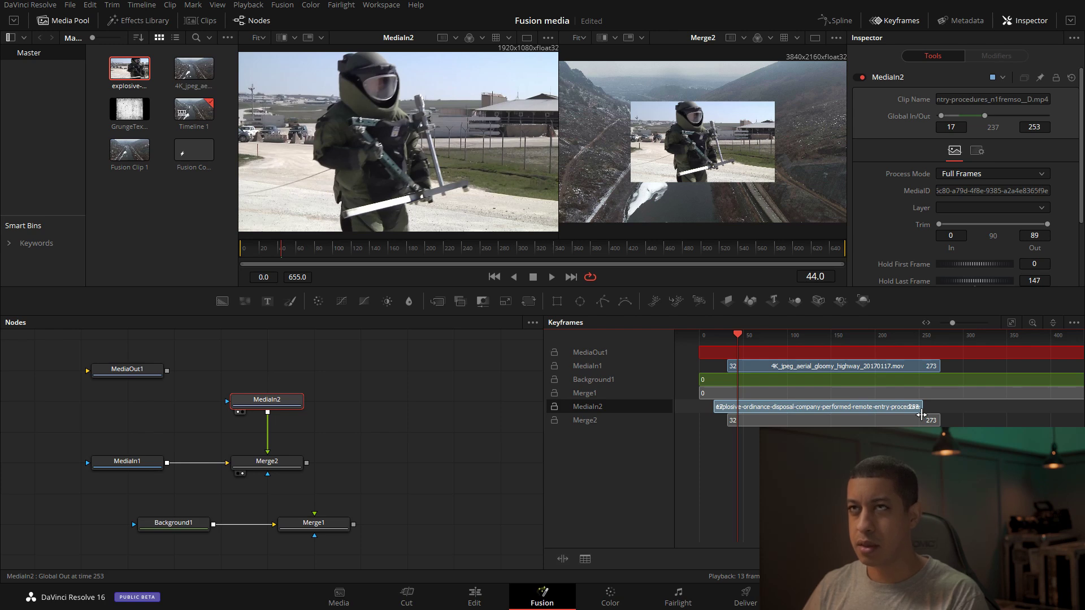
# Scrub and play the merged clips to about frame 107 to examine how the extended MediaIn2 behaves.
pyautogui.scroll(1, 809, 368)
pyautogui.moveTo(405, 252)
pyautogui.mouseDown()
pyautogui.moveTo(416, 251)
pyautogui.moveTo(314, 266)
pyautogui.mouseUp()
pyautogui.press('space')
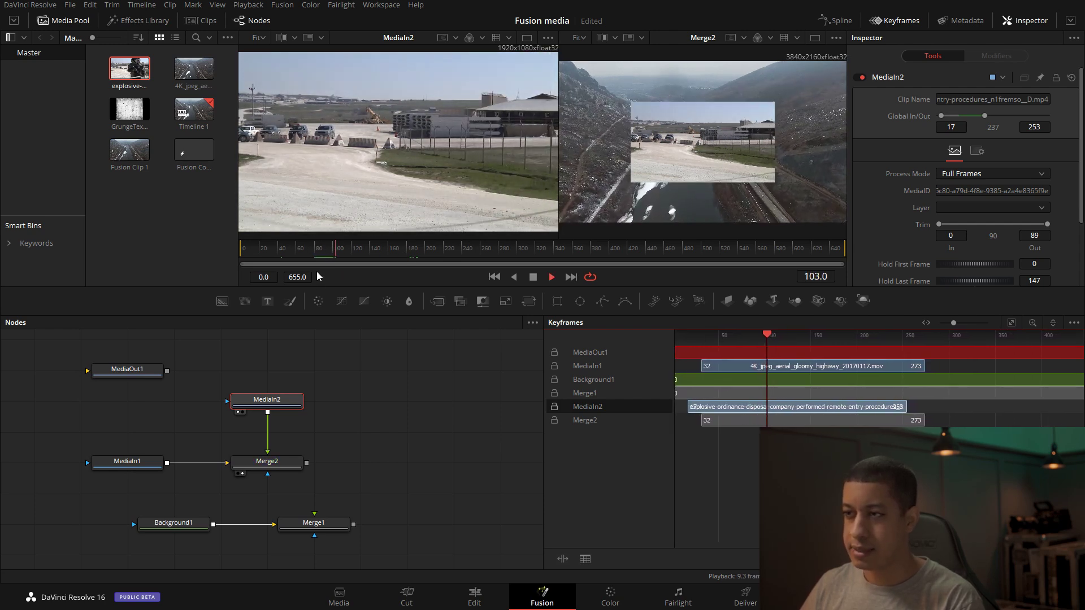
pyautogui.press('space')
# Compare MediaIn1 and MediaIn2 in the viewers, then play MediaIn2 in a single viewer and stop at frame 175.
pyautogui.moveTo(113, 461); pyautogui.dragTo(425, 154)
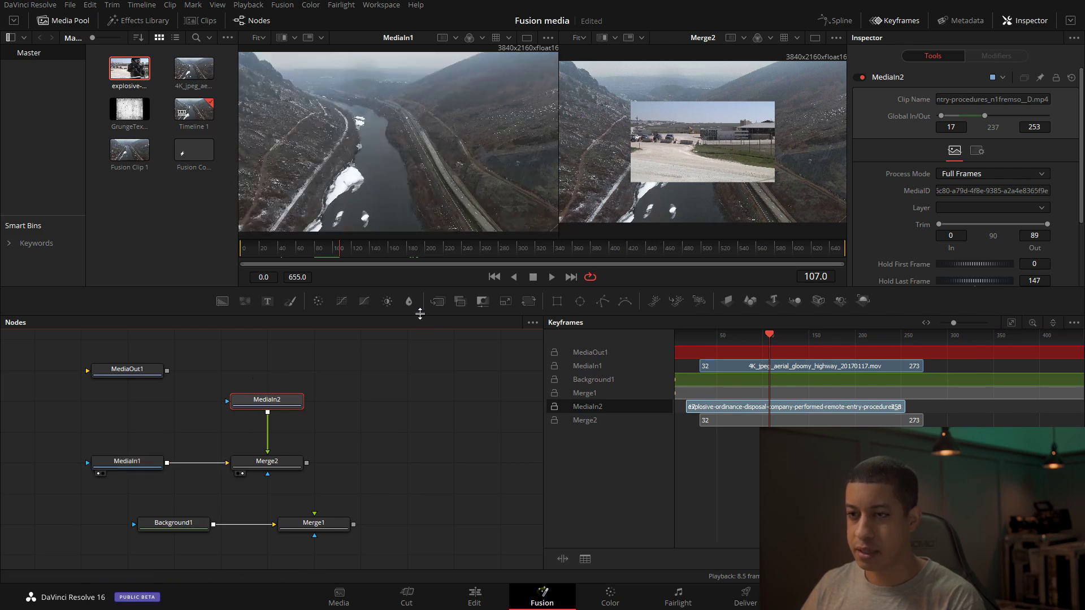
pyautogui.moveTo(266, 403); pyautogui.dragTo(348, 93)
pyautogui.moveTo(273, 410); pyautogui.dragTo(661, 124)
pyautogui.press('space')
pyautogui.click(525, 38)
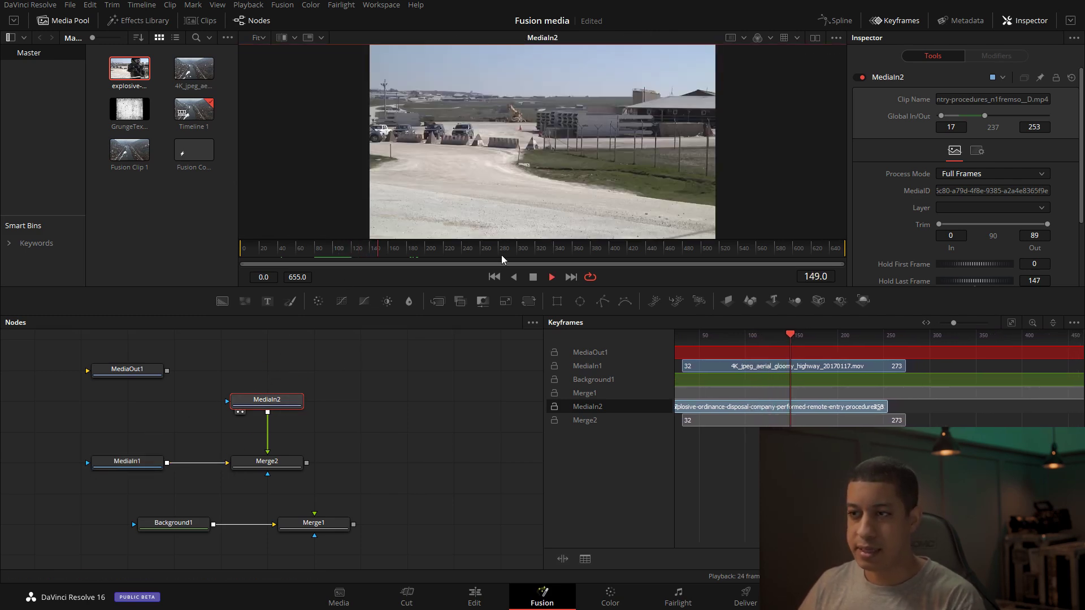
pyautogui.press('space')
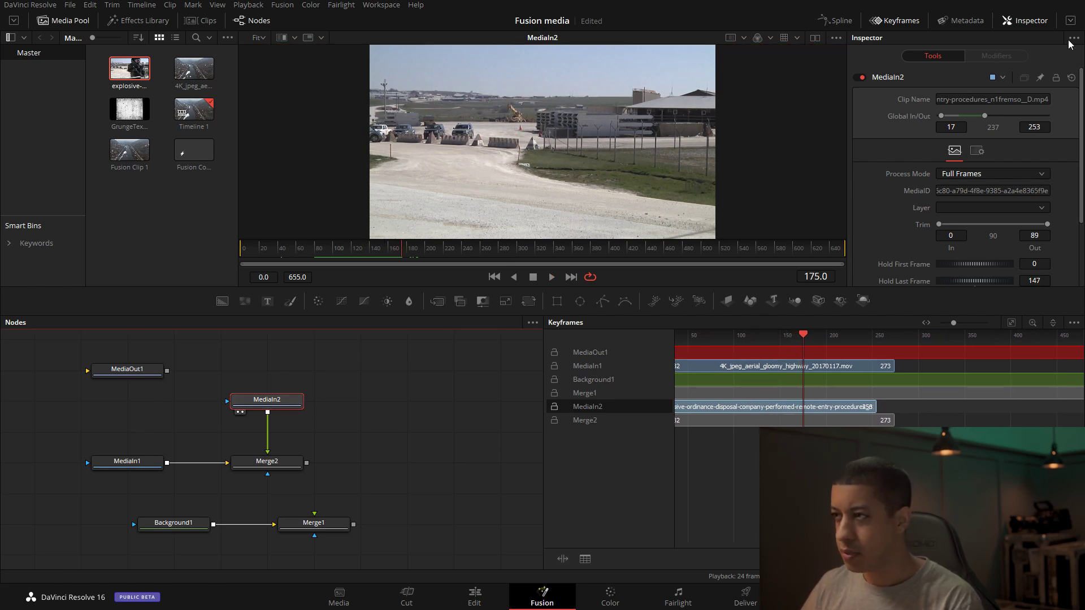
# Expand the Inspector to full height, raise MediaIn2's Hold Last Frame to 240, and reset that hold to 0.
pyautogui.click(1070, 20)
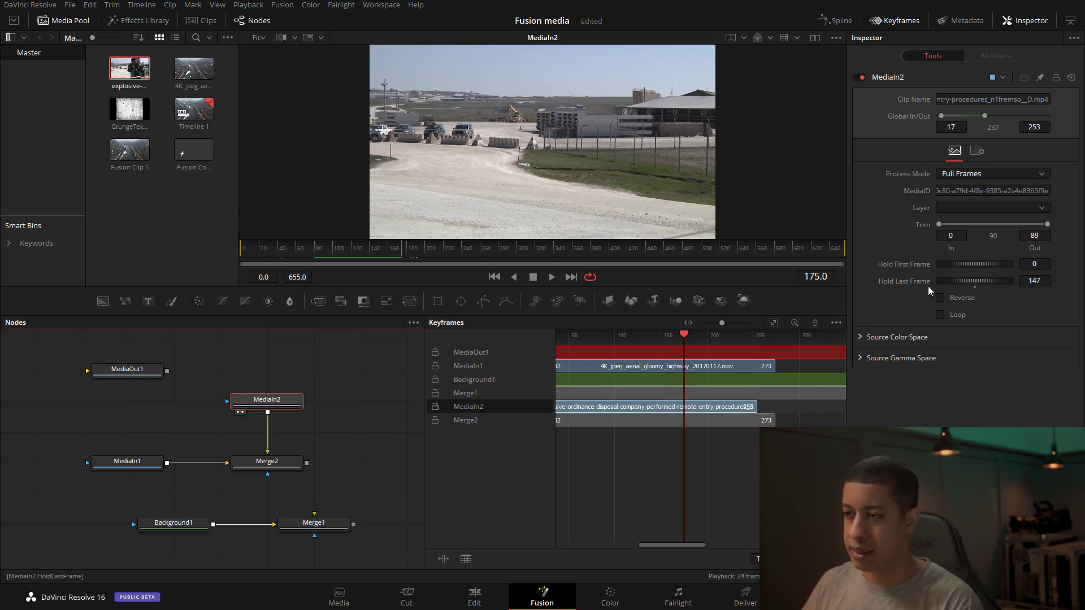
pyautogui.moveTo(967, 280); pyautogui.dragTo(1020, 282)
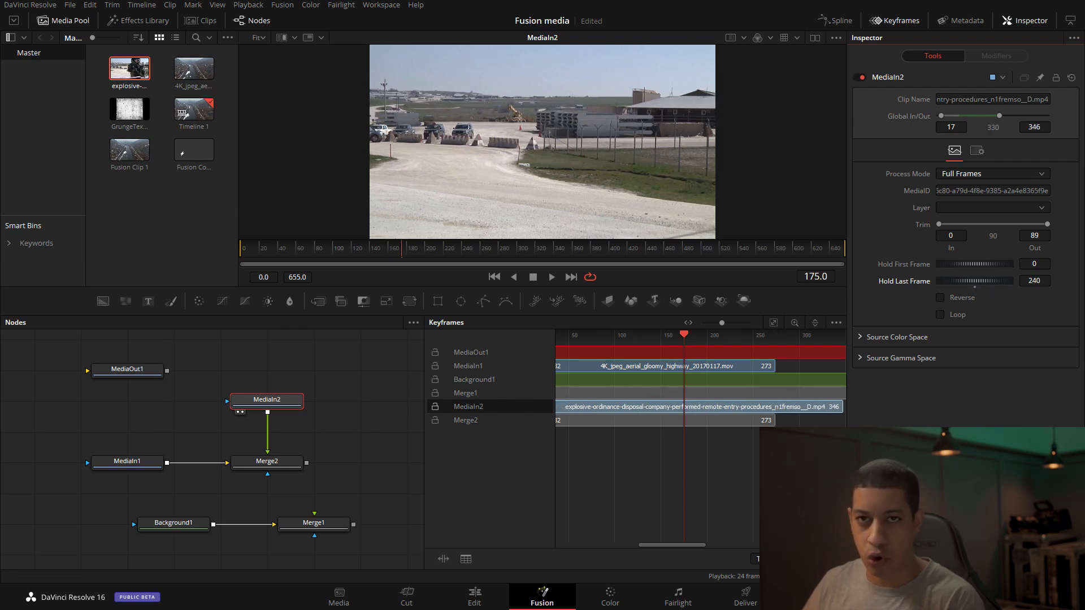
pyautogui.click(259, 402)
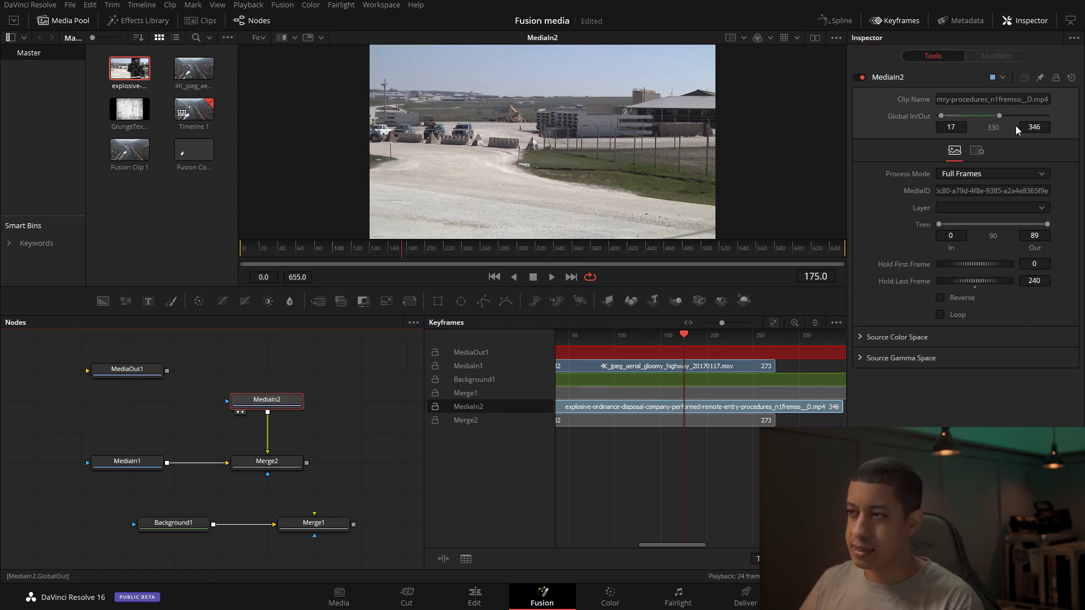
pyautogui.doubleClick(974, 285)
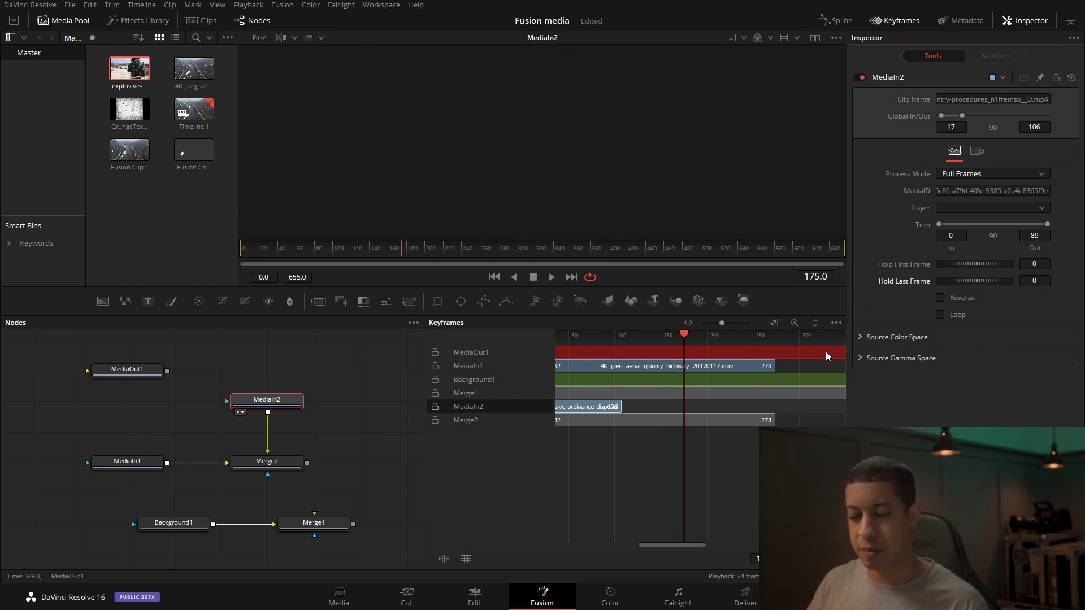
# Move MediaIn2 to the global range 135 to 224 and scrub to frame 146.
pyautogui.moveTo(582, 407); pyautogui.dragTo(686, 398)
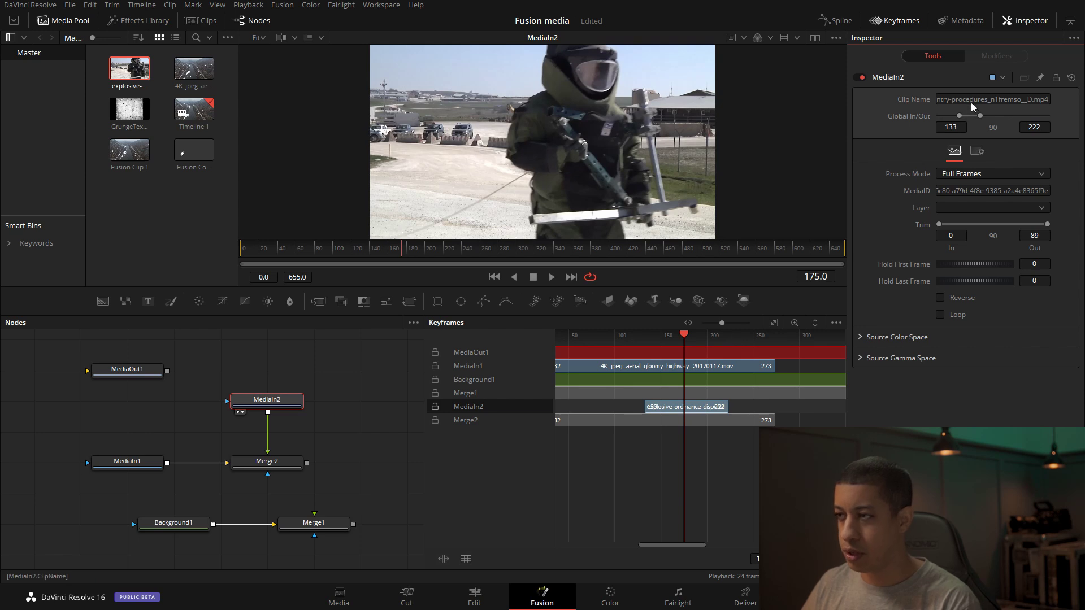
pyautogui.moveTo(969, 114); pyautogui.dragTo(967, 121)
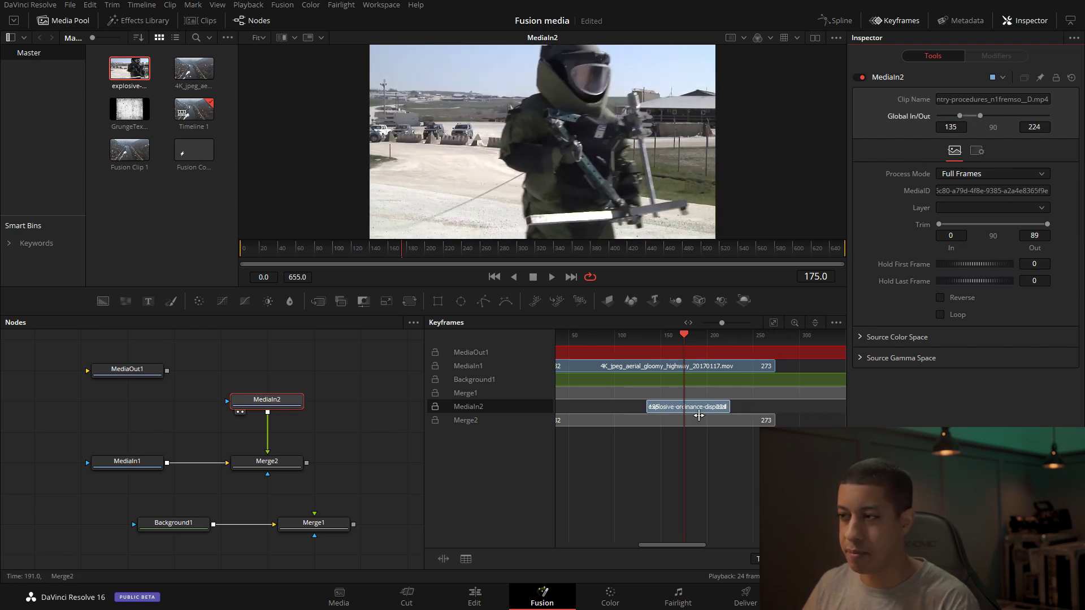
pyautogui.scroll(2, 695, 413)
pyautogui.moveTo(684, 413); pyautogui.dragTo(632, 371)
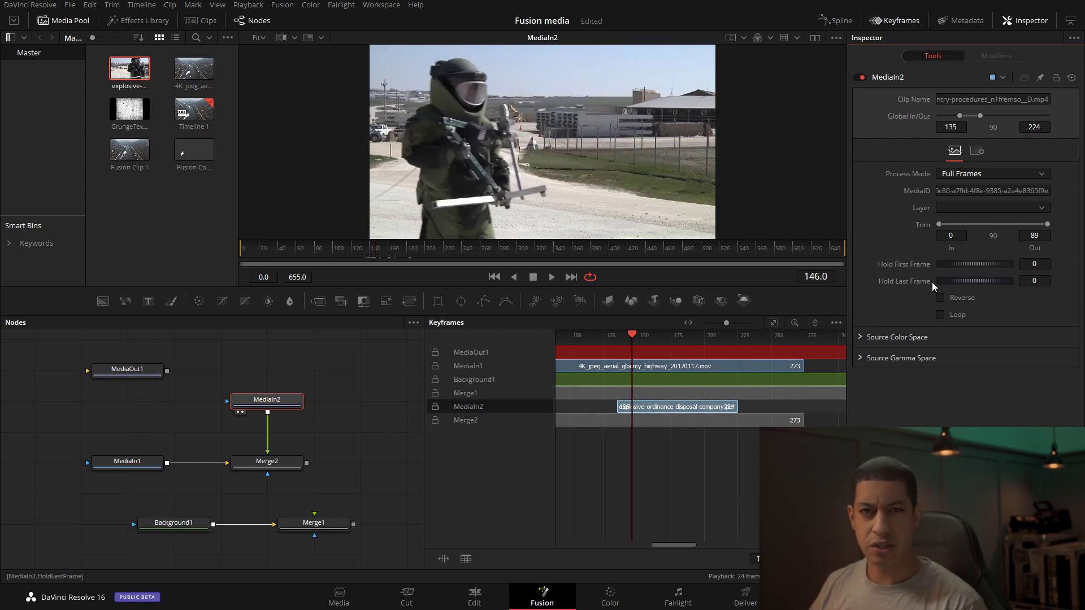
# Raise MediaIn2's Hold Last Frame to 125 and play back the held end of the clip.
pyautogui.moveTo(972, 281); pyautogui.dragTo(1057, 283)
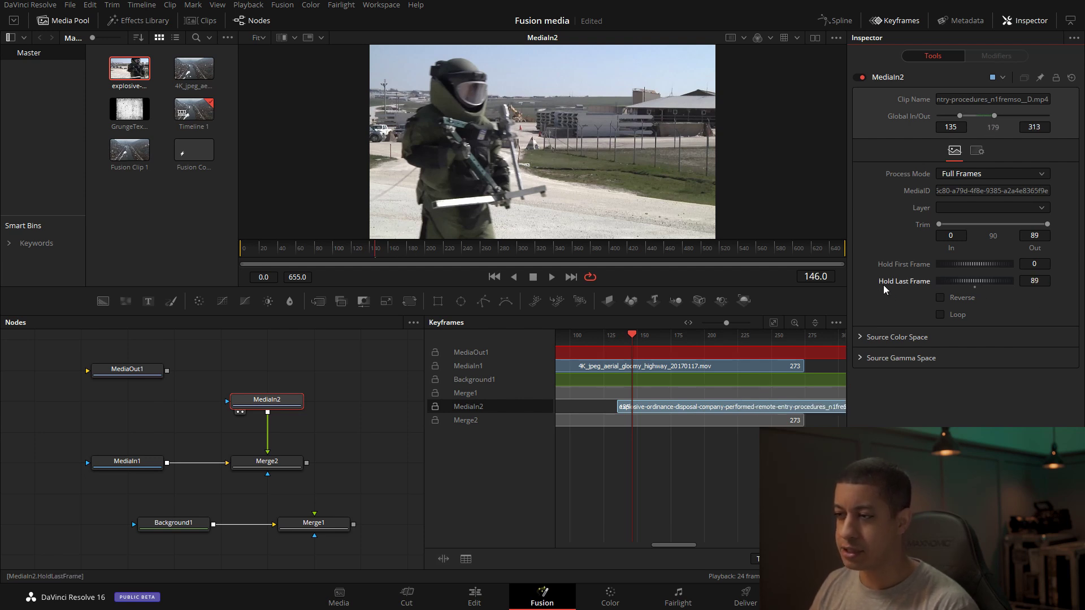
pyautogui.moveTo(974, 281); pyautogui.dragTo(1046, 285)
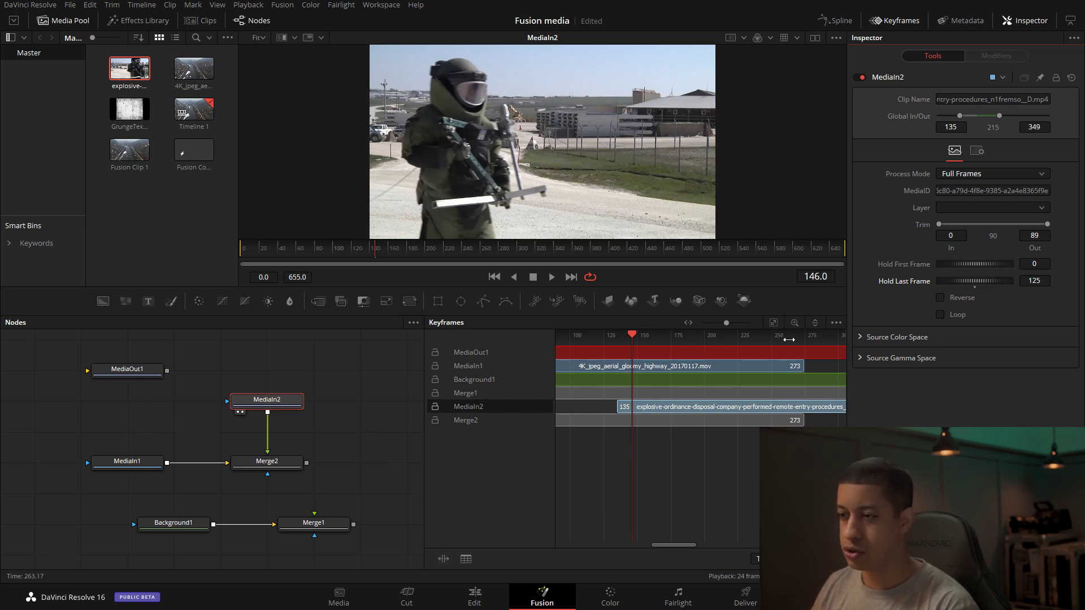
pyautogui.moveTo(439, 255); pyautogui.dragTo(466, 258)
pyautogui.press('space')
# Raise MediaIn2's Hold First Frame to 136 and play the held beginning, stopping at frame 175.
pyautogui.moveTo(985, 264); pyautogui.dragTo(965, 279)
pyautogui.moveTo(469, 252); pyautogui.dragTo(366, 253)
pyautogui.press('space')
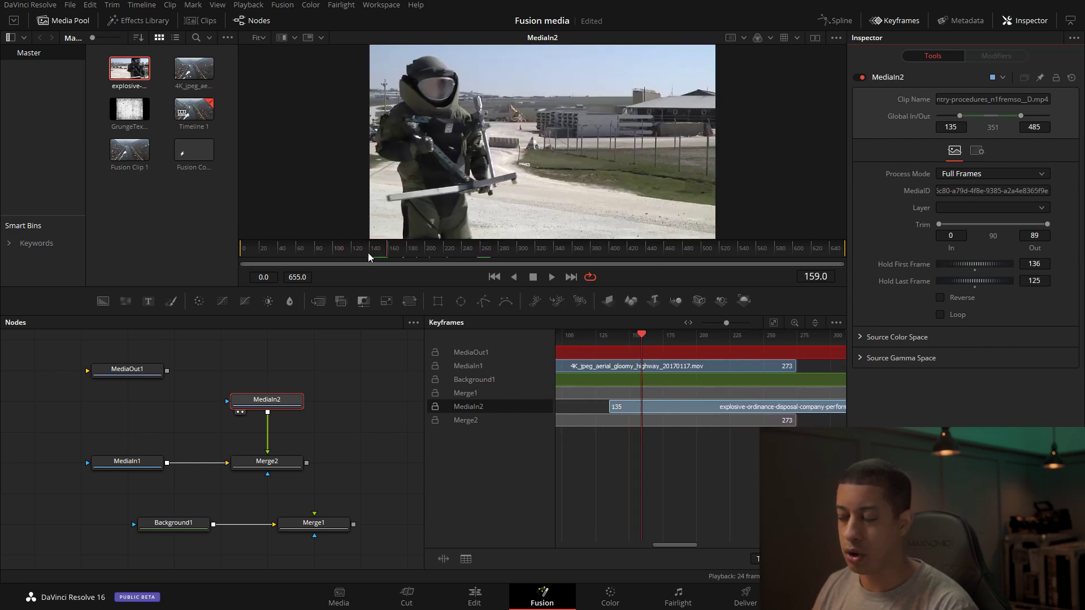
pyautogui.press('space')
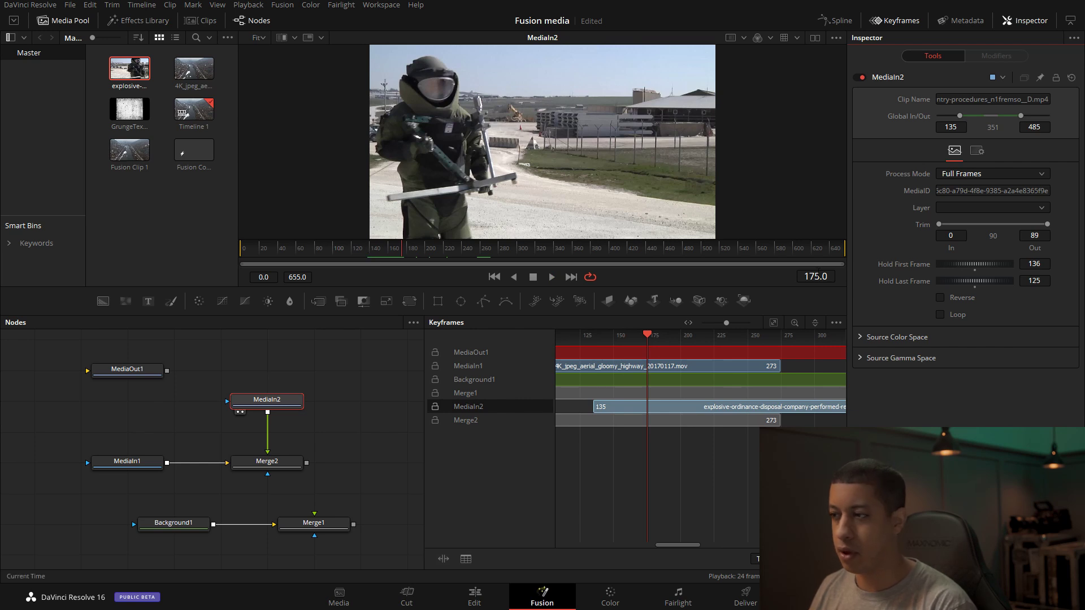
# Set both Hold First Frame and Hold Last Frame of MediaIn2 to 14, and play to frame 189.
pyautogui.click(1035, 264)
pyautogui.write('14')
pyautogui.press('Tab')
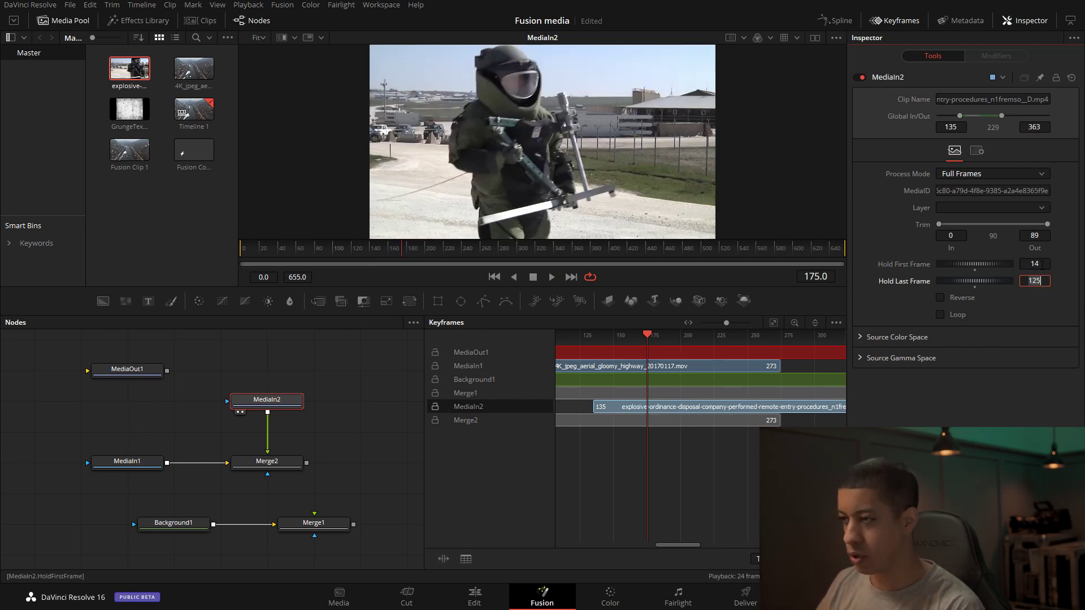
pyautogui.write('14')
pyautogui.press('Return')
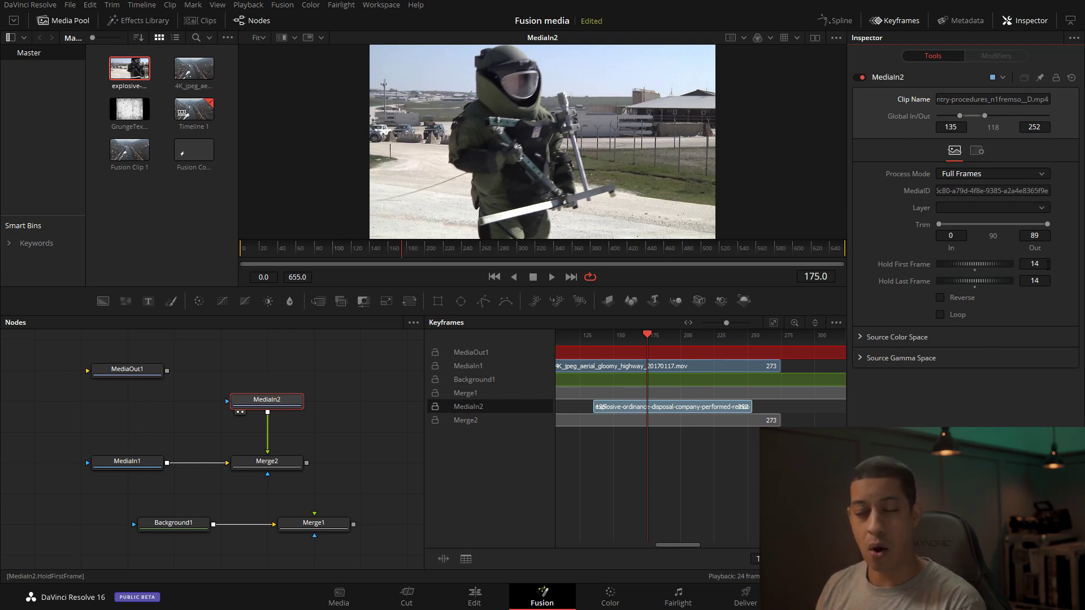
pyautogui.press('space')
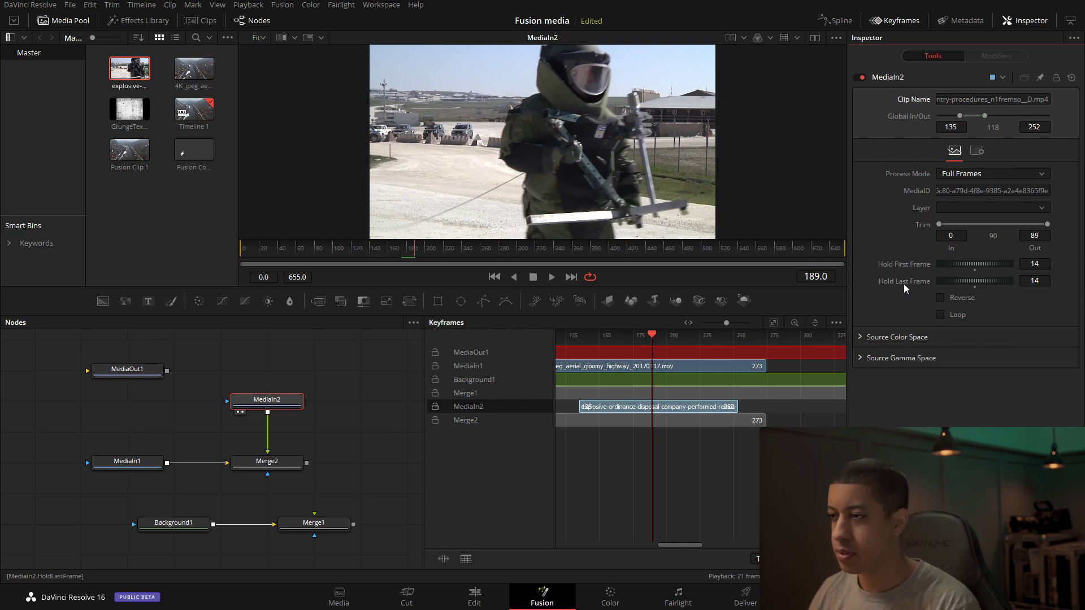
# Trim MediaIn2 to source frame 14 for both in and out, and extend its last-frame hold until the clip ends at frame 377.
pyautogui.moveTo(939, 224)
pyautogui.mouseDown()
pyautogui.moveTo(975, 226)
pyautogui.moveTo(955, 228)
pyautogui.mouseUp()
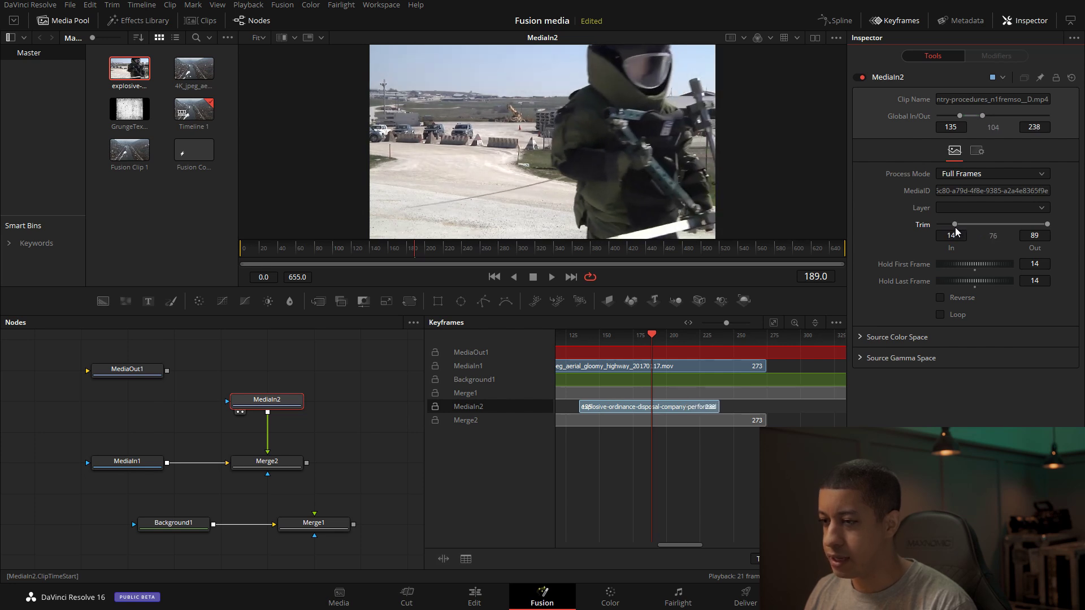
pyautogui.moveTo(1046, 225); pyautogui.dragTo(961, 225)
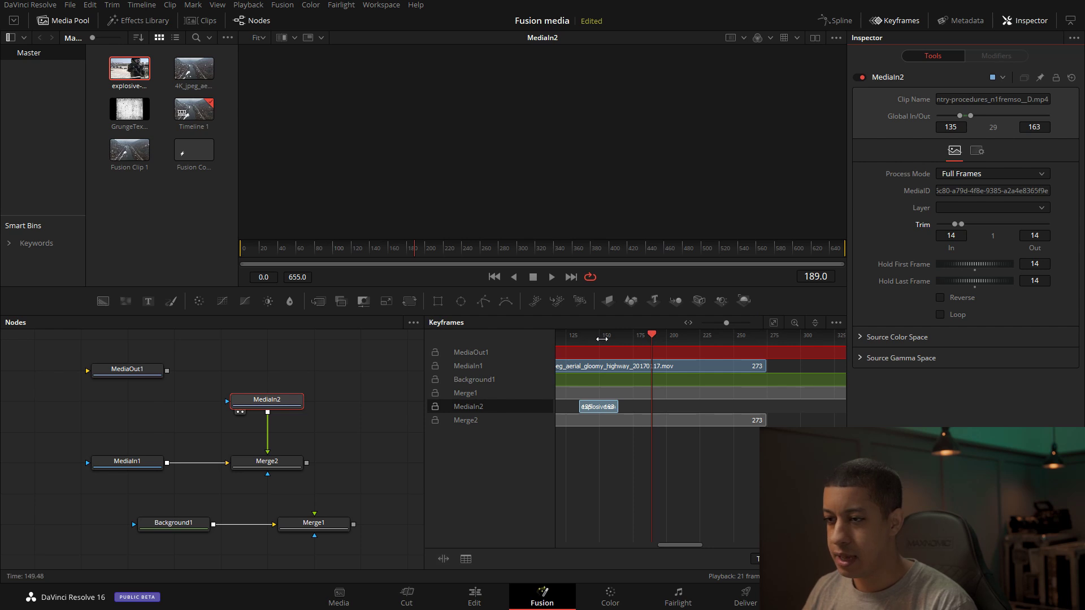
pyautogui.moveTo(415, 249); pyautogui.dragTo(368, 253)
pyautogui.press('space')
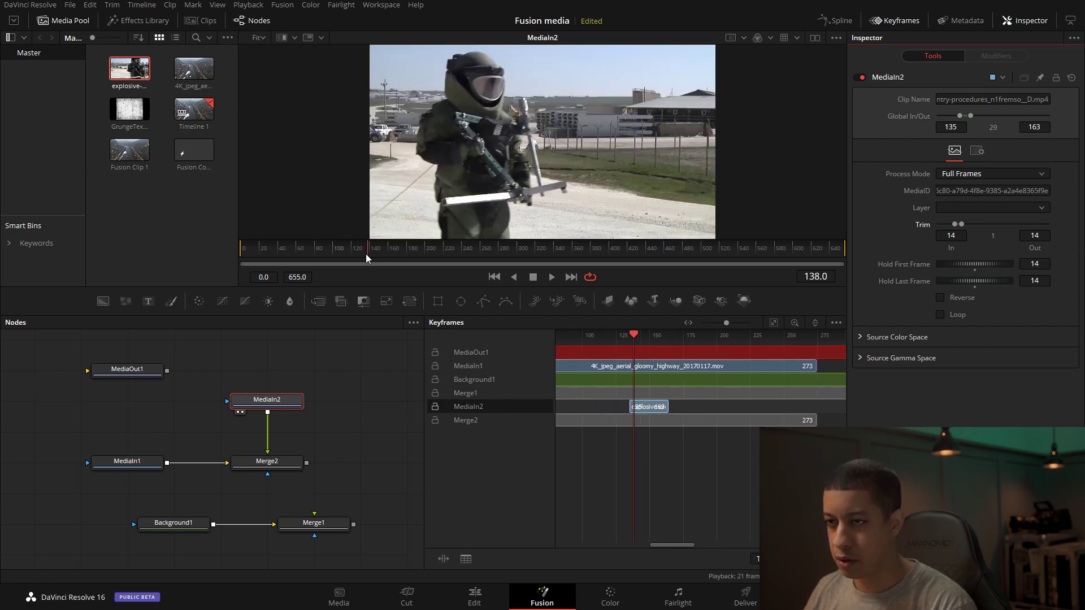
pyautogui.press('space')
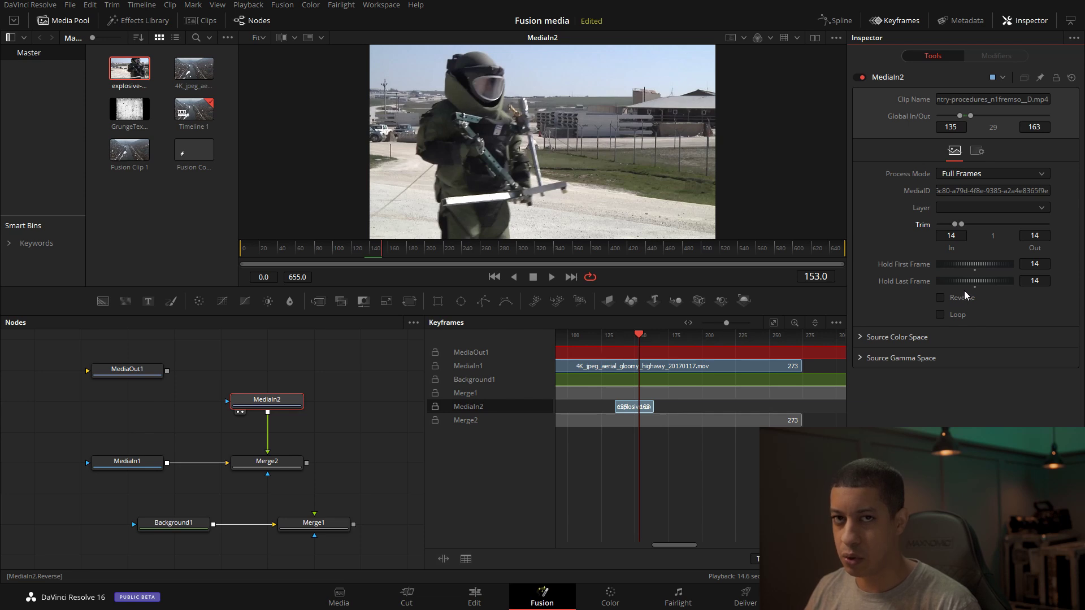
pyautogui.moveTo(969, 278)
pyautogui.mouseDown()
pyautogui.moveTo(978, 274)
pyautogui.moveTo(955, 264)
pyautogui.moveTo(1073, 280)
pyautogui.moveTo(960, 286)
pyautogui.mouseUp()
pyautogui.press('space')
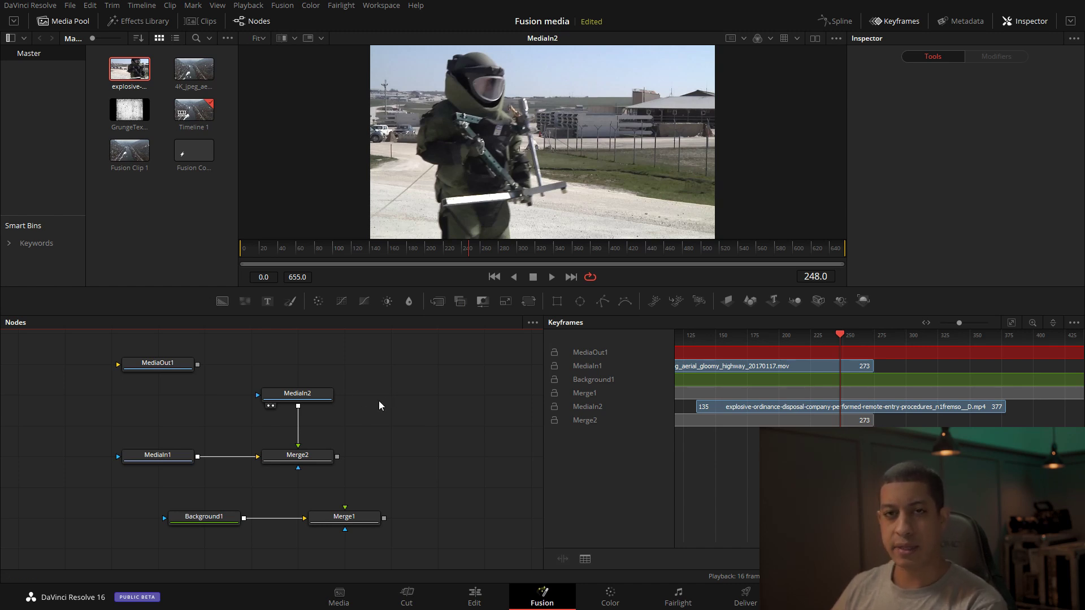
# Add a Loader node and load the PNG image sequence beginning with Subscribe0000.
pyautogui.hotkey('shift', 'space')
pyautogui.write('mer')
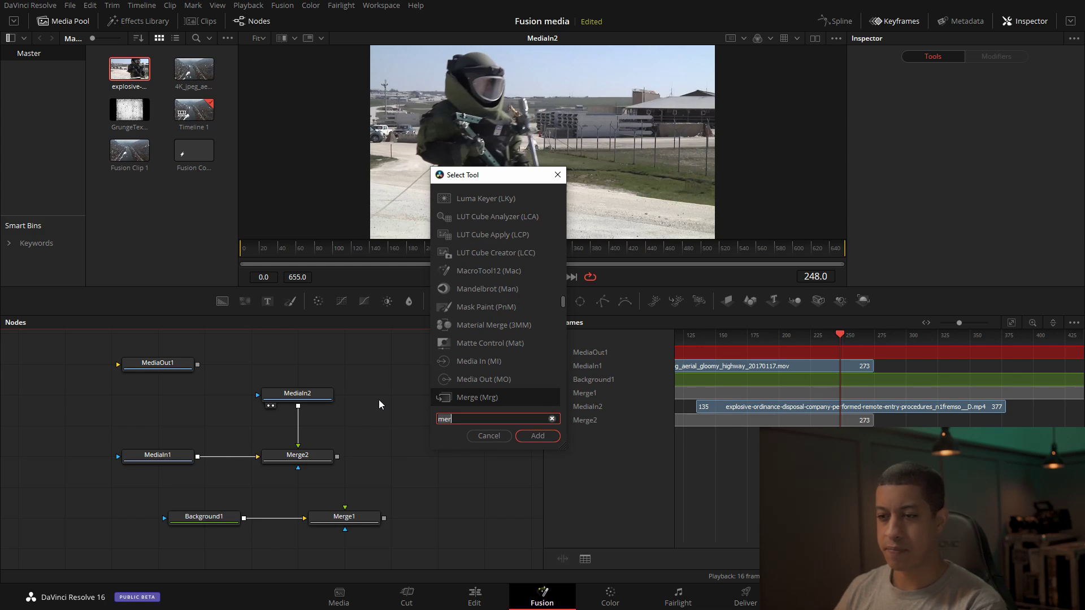
pyautogui.press('BackSpace')
pyautogui.press('BackSpace')
pyautogui.press('BackSpace')
pyautogui.write('load')
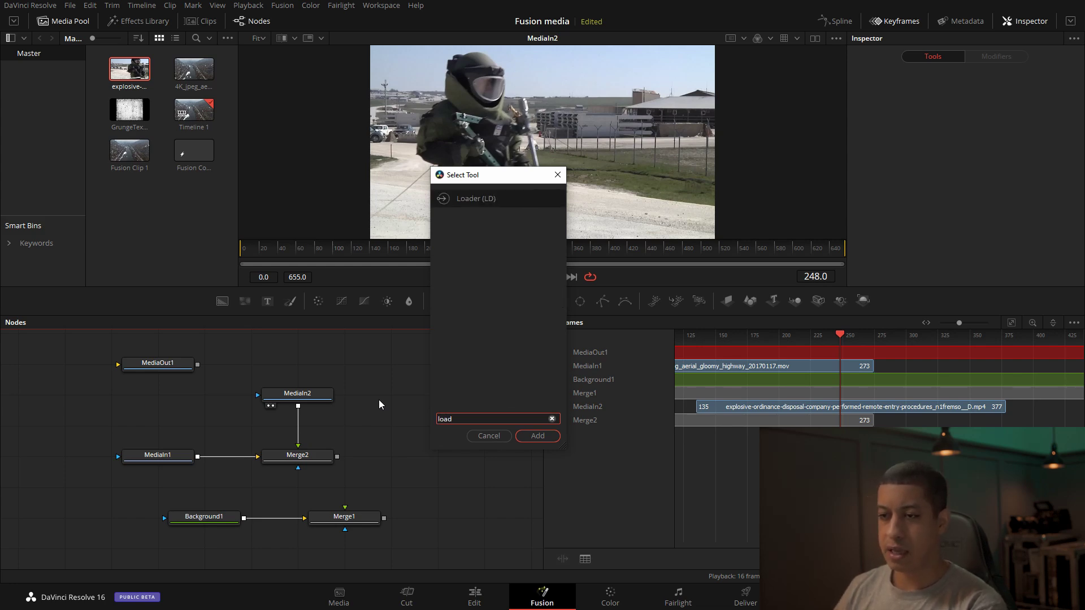
pyautogui.press('Return')
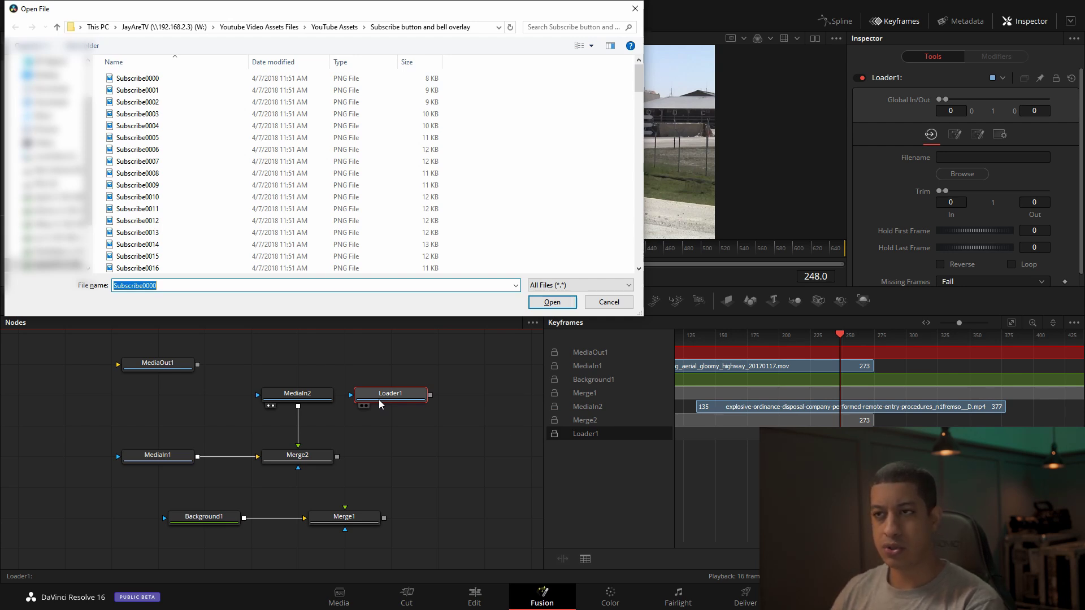
pyautogui.moveTo(257, 3); pyautogui.dragTo(340, 61)
pyautogui.click(236, 141)
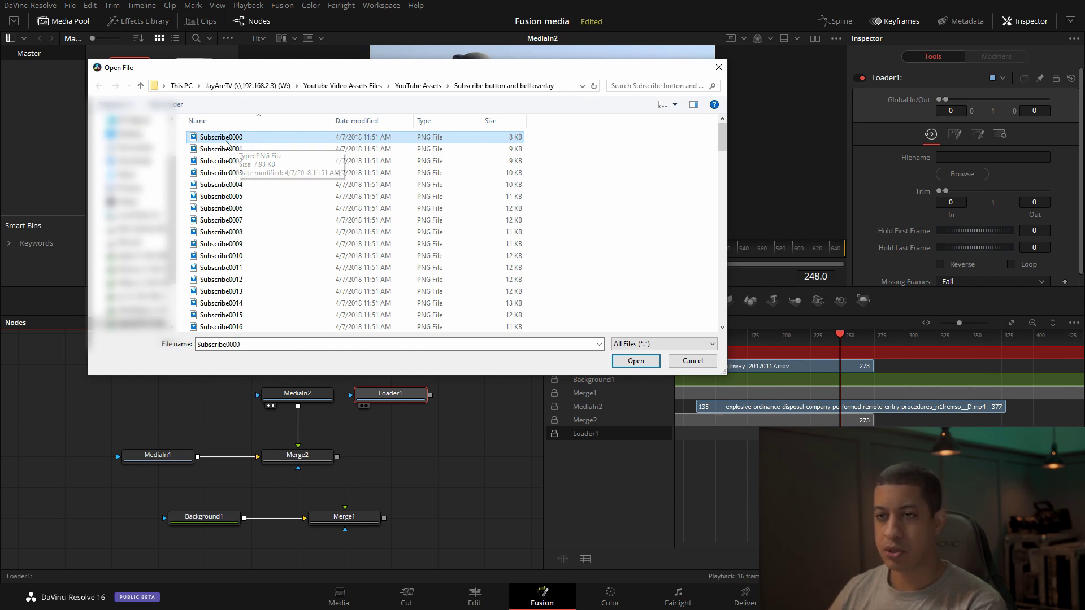
pyautogui.click(624, 361)
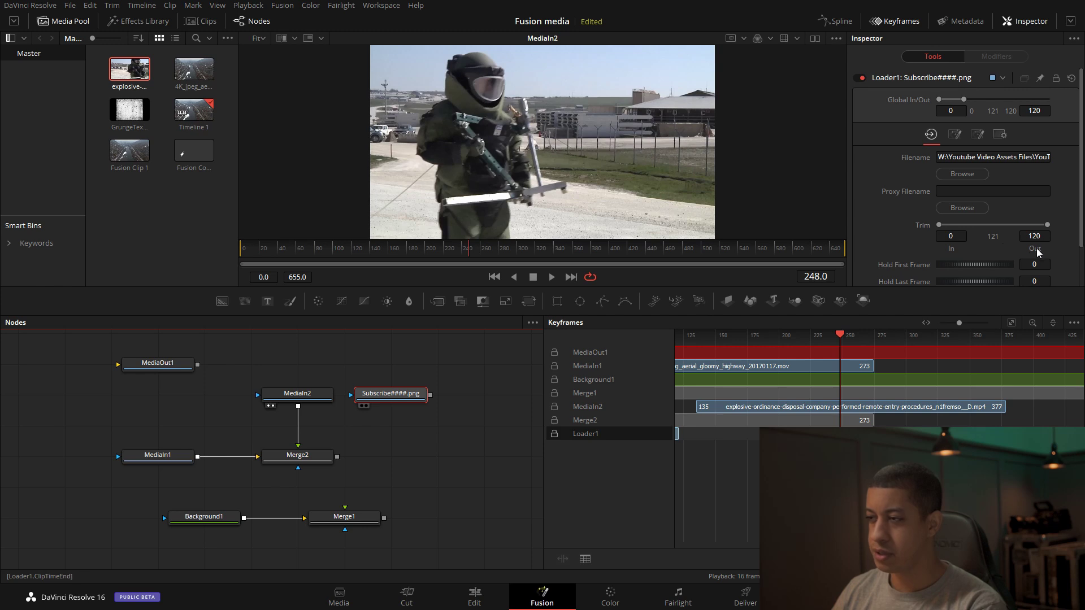
# Show the Loader's Subscribe sequence in the viewer and play it from frame 1 to frame 103.
pyautogui.hscroll(-4, 1011, 480)
pyautogui.hscroll(-3, 819, 361)
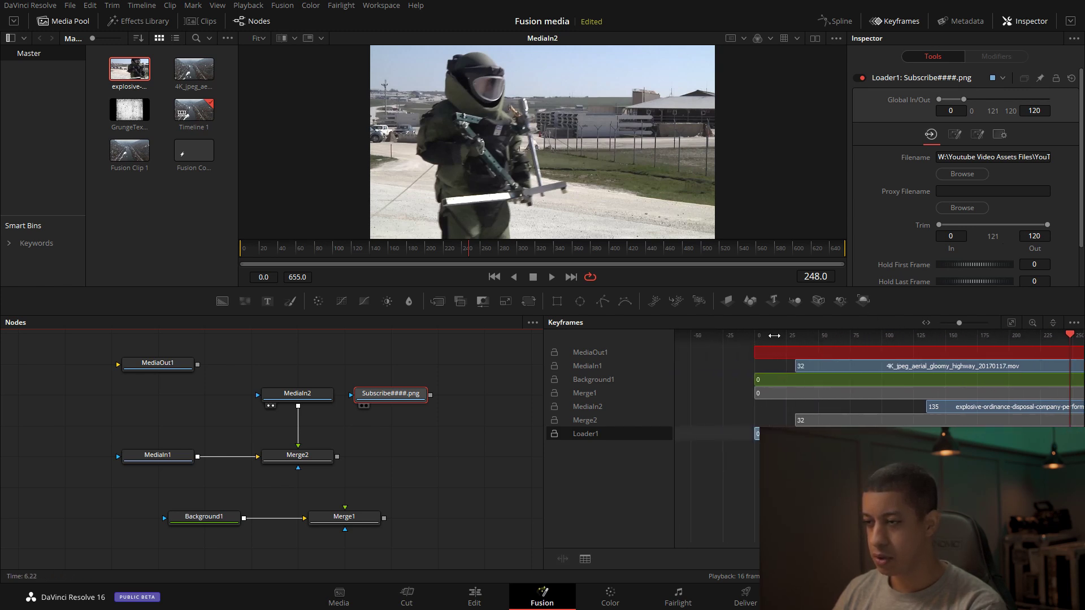
pyautogui.moveTo(1070, 334); pyautogui.dragTo(760, 336)
pyautogui.moveTo(420, 394); pyautogui.dragTo(486, 131)
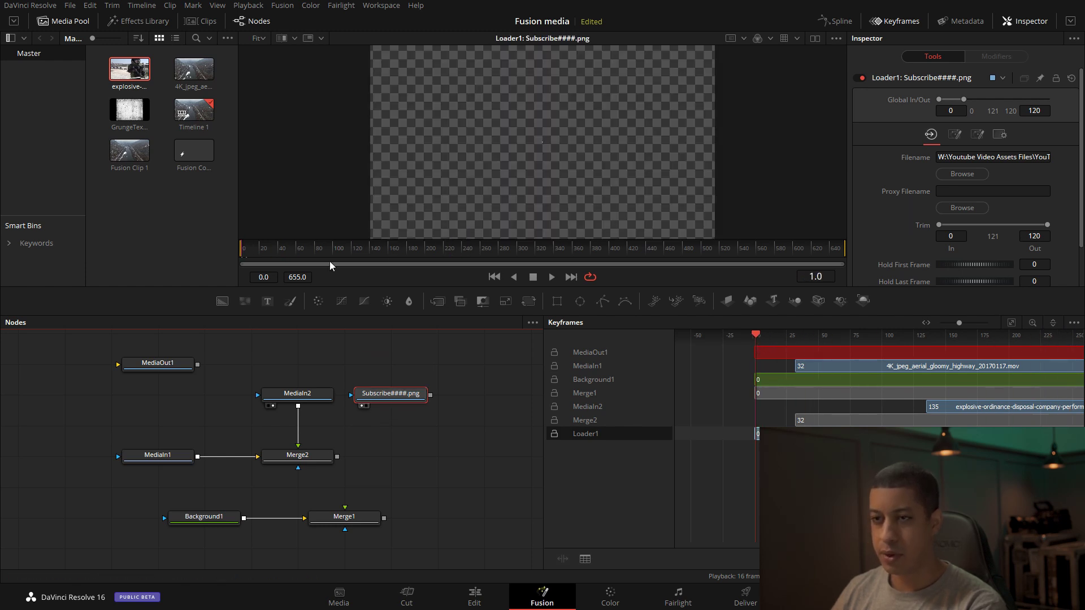
pyautogui.click(551, 277)
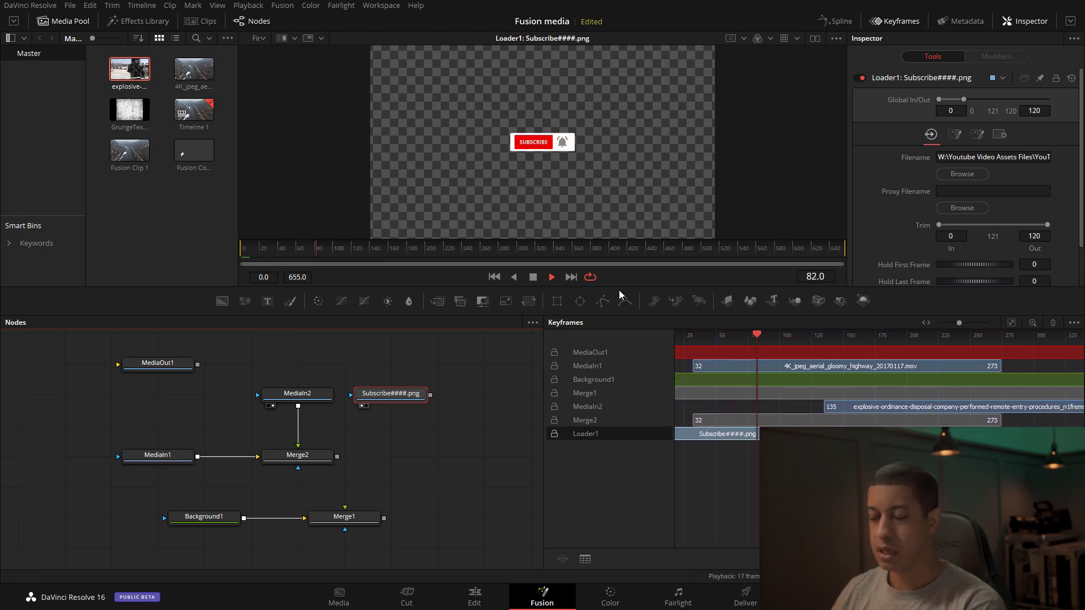
pyautogui.click(533, 279)
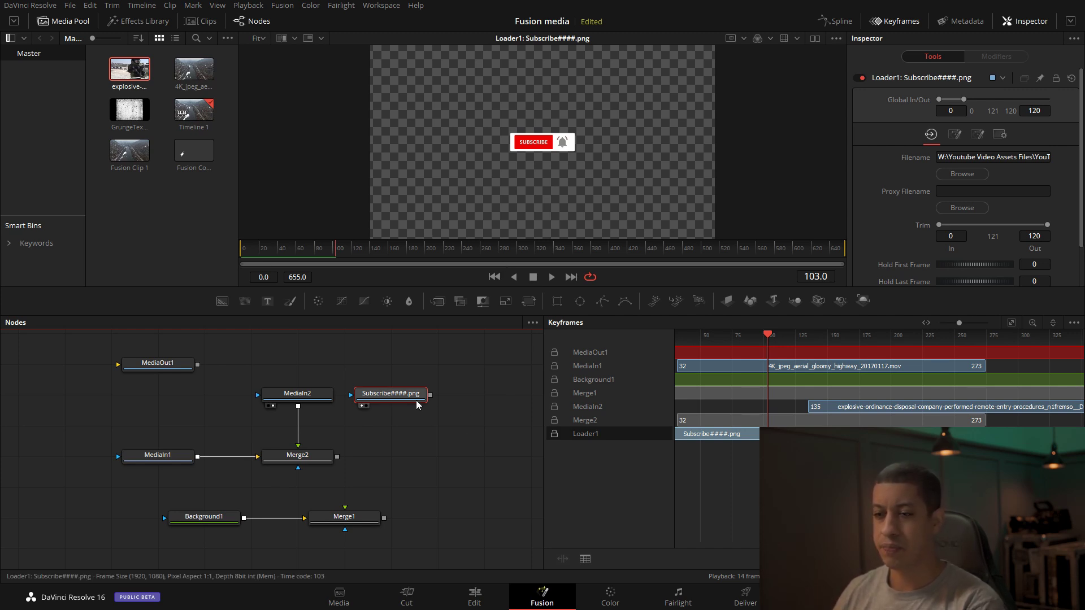
# Move the Subscribe Loader node higher in the node graph, above the MediaIn2 row, and select MediaIn2.
pyautogui.moveTo(416, 394); pyautogui.dragTo(415, 363)
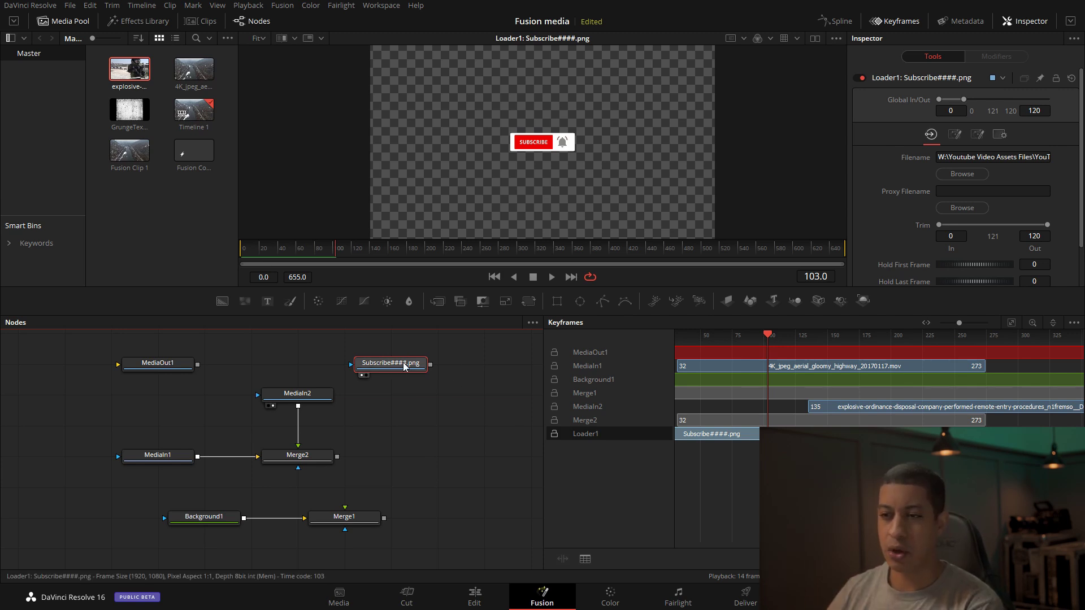
pyautogui.moveTo(371, 366)
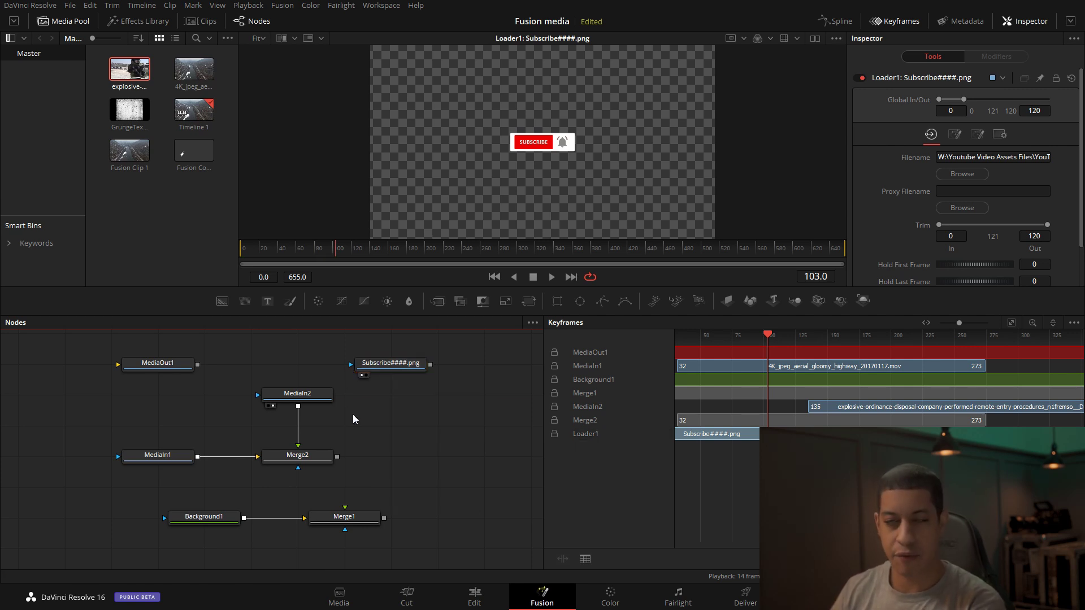
pyautogui.click(314, 396)
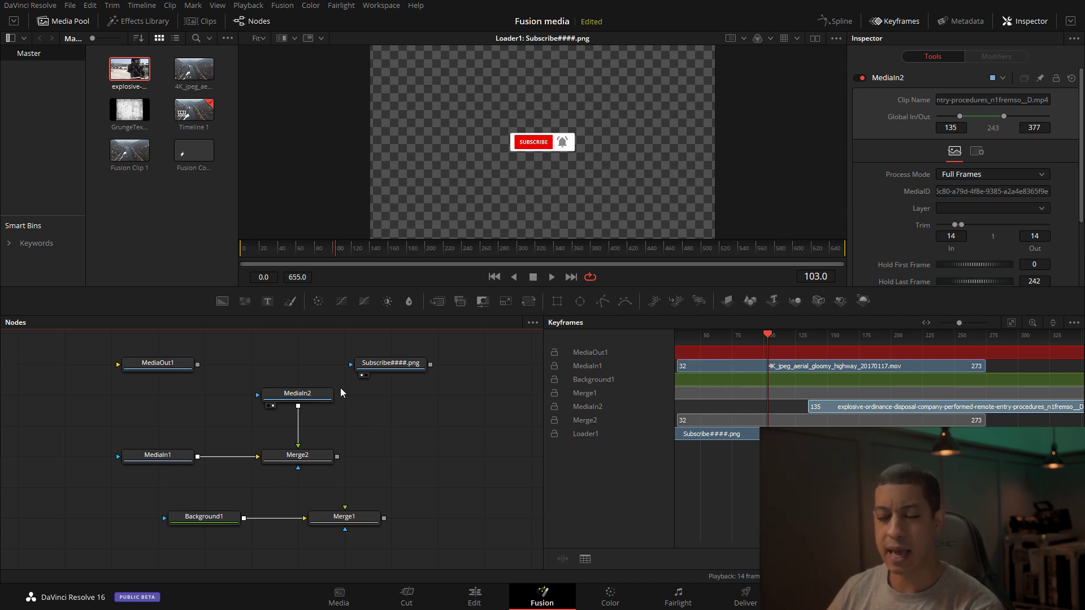
# Place MediaOut1 in line after Merge2 and connect Merge2's output to it.
pyautogui.moveTo(164, 366); pyautogui.dragTo(489, 459)
pyautogui.click(493, 465)
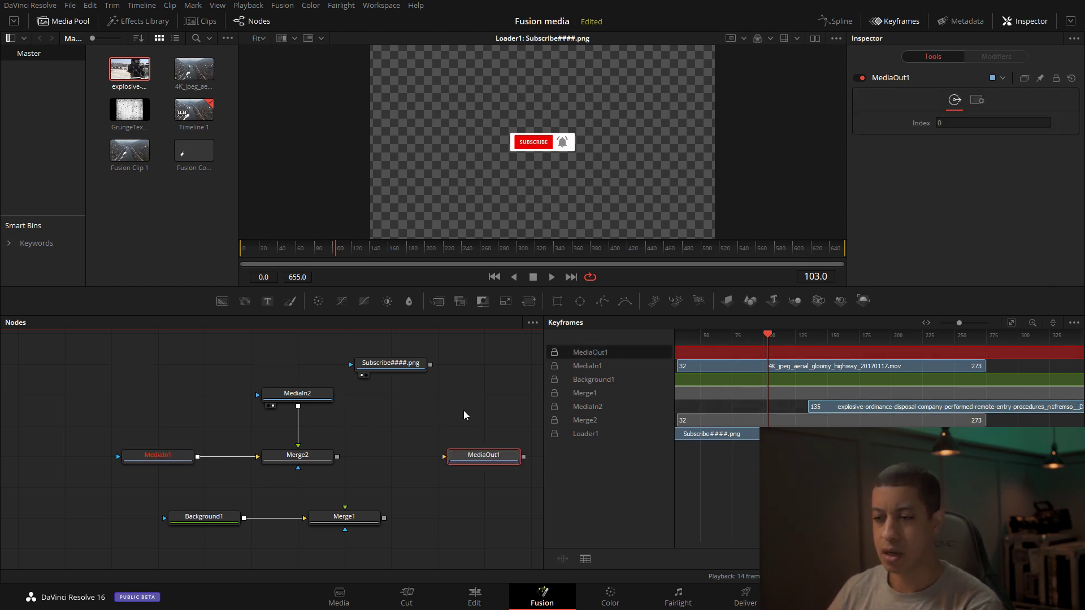
pyautogui.hscroll(3, 383, 406)
pyautogui.scroll(-2, 318, 440)
pyautogui.scroll(2, 318, 440)
pyautogui.hscroll(-1, 318, 441)
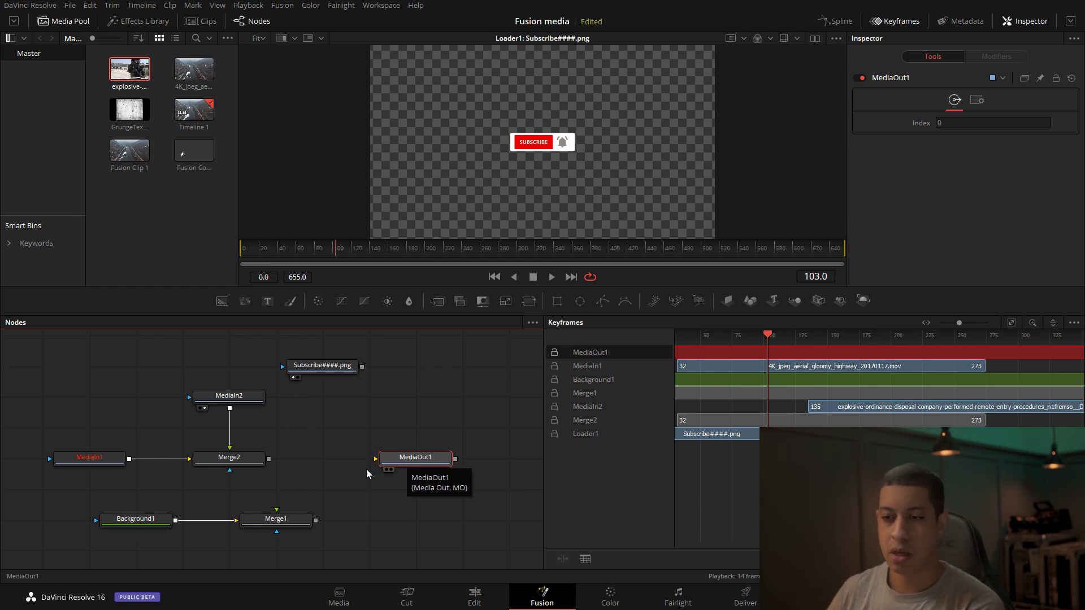
pyautogui.moveTo(269, 459); pyautogui.dragTo(384, 458)
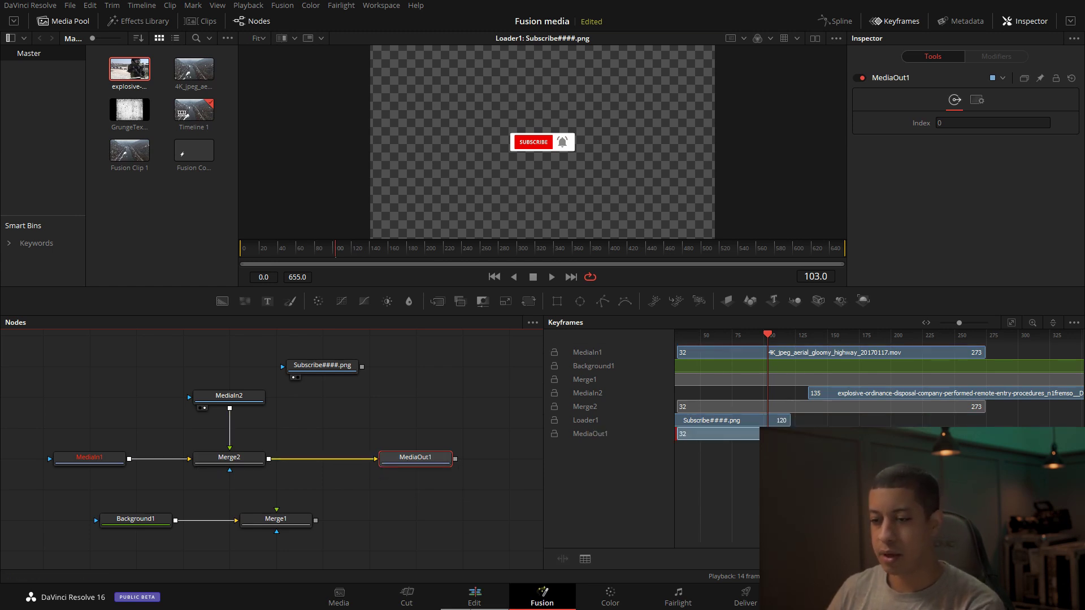
# Review the last Fusion Composition on the Edit page, playing it from 01:00:19:00 to 01:00:21:03.
pyautogui.click(475, 596)
pyautogui.moveTo(421, 377); pyautogui.dragTo(635, 362)
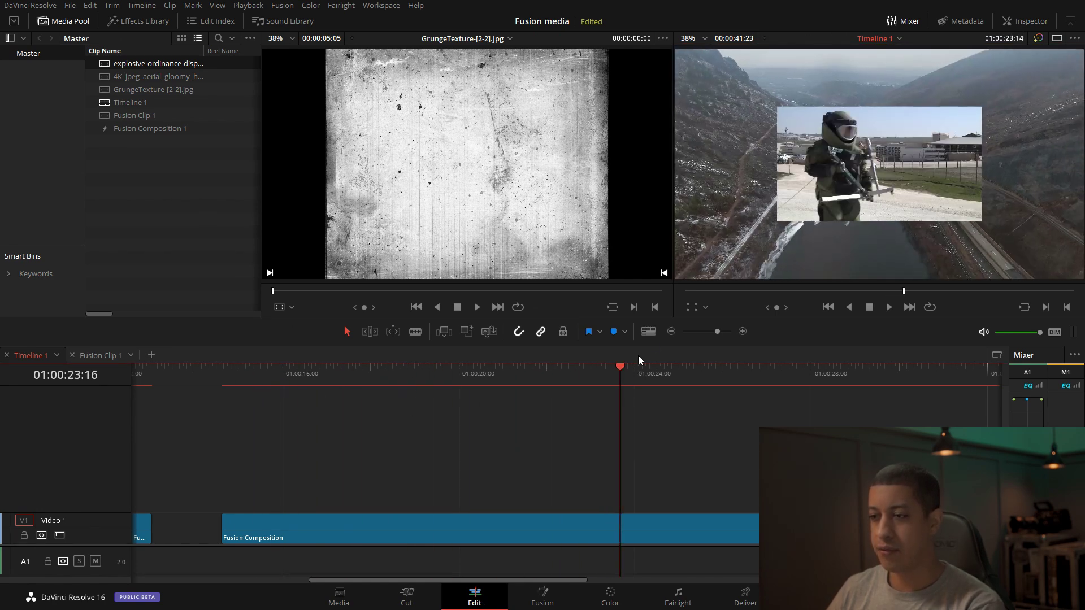
pyautogui.hotkey('ctrl', '-')
pyautogui.scroll(2, 941, 158)
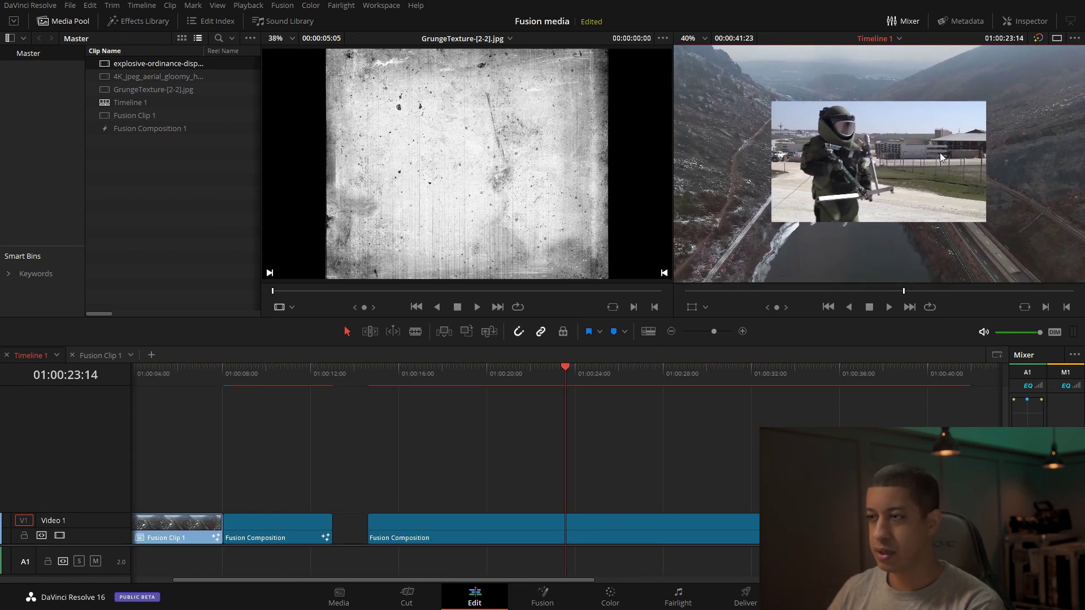
pyautogui.moveTo(649, 373); pyautogui.dragTo(466, 381)
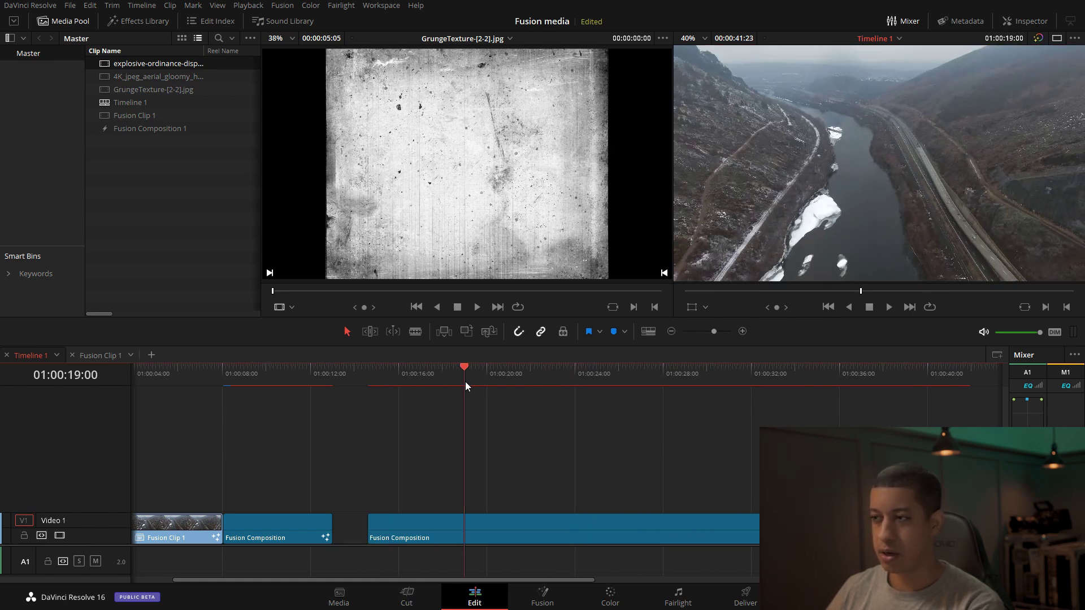
pyautogui.press('space')
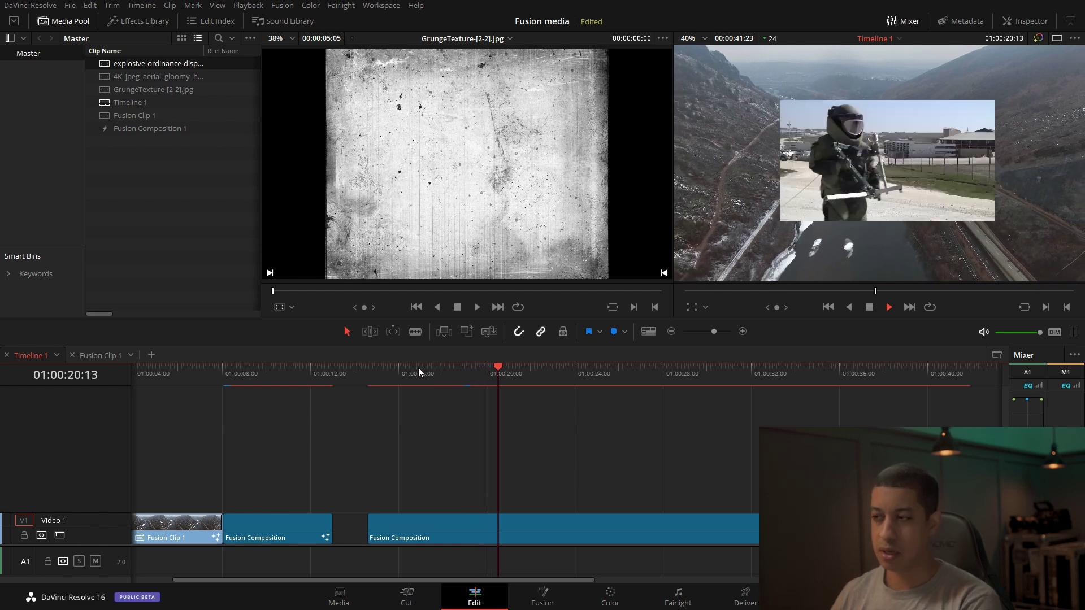
pyautogui.press('space')
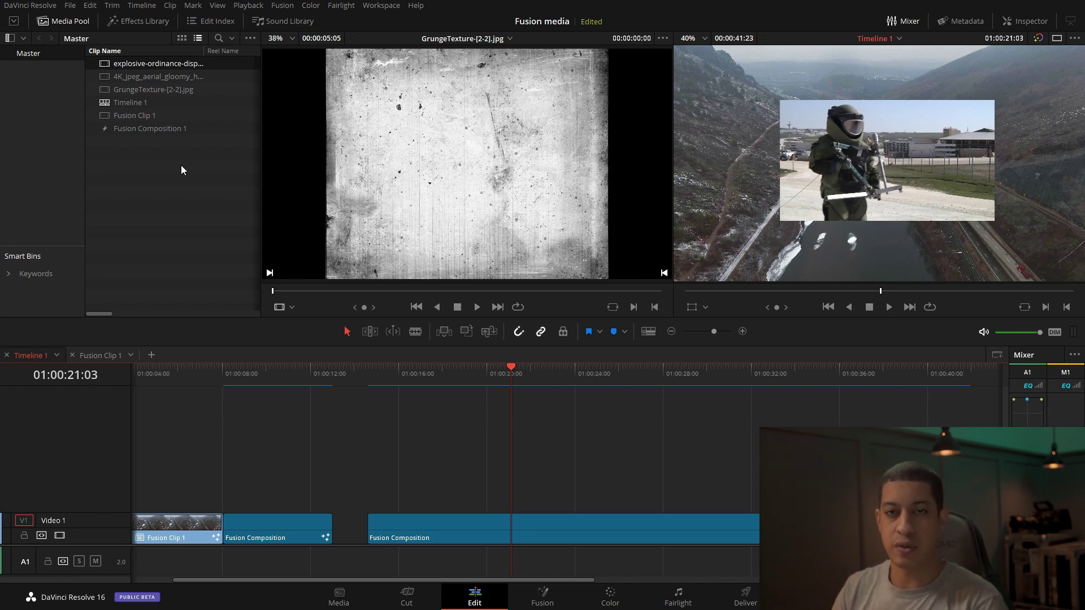
# Add the 4K_jpeg_aerial_gloomy_highway clip to Video 1 after the last Fusion Composition, leaving a gap, and move the playhead to 01:00:47:23.
pyautogui.moveTo(457, 582); pyautogui.dragTo(684, 582)
pyautogui.moveTo(113, 77); pyautogui.dragTo(593, 525)
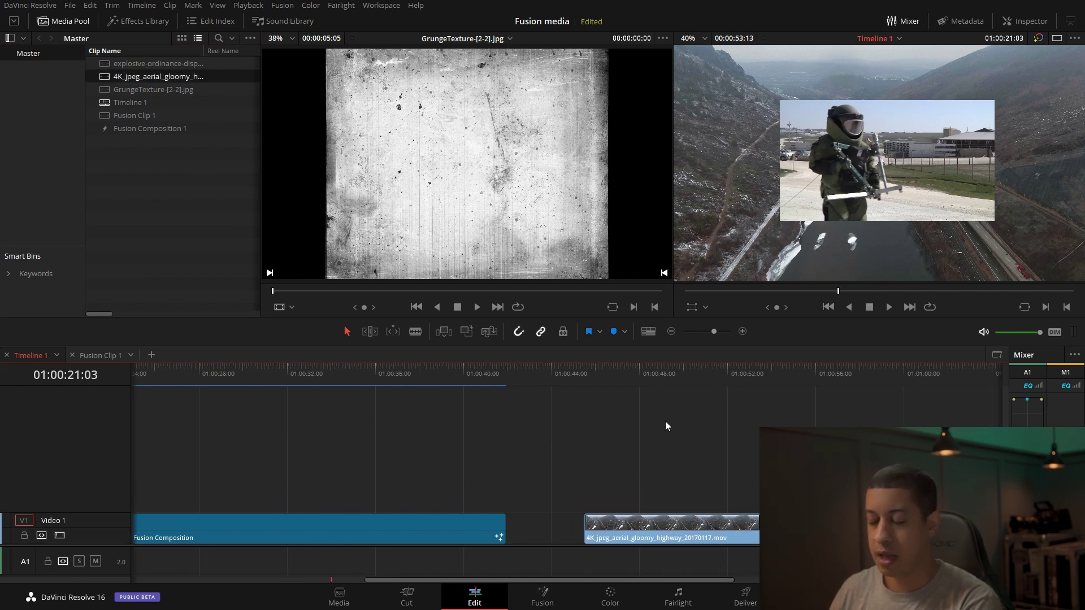
pyautogui.click(638, 375)
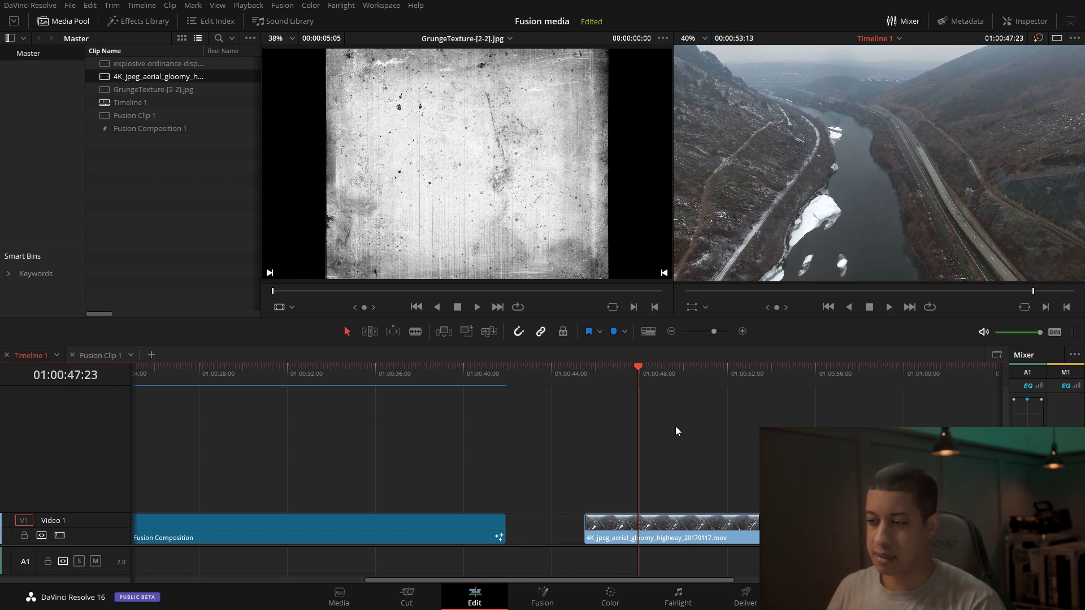
# Look at the New VFX Connect Clip option for the aerial highway clip on the timeline without creating one.
pyautogui.click(678, 528)
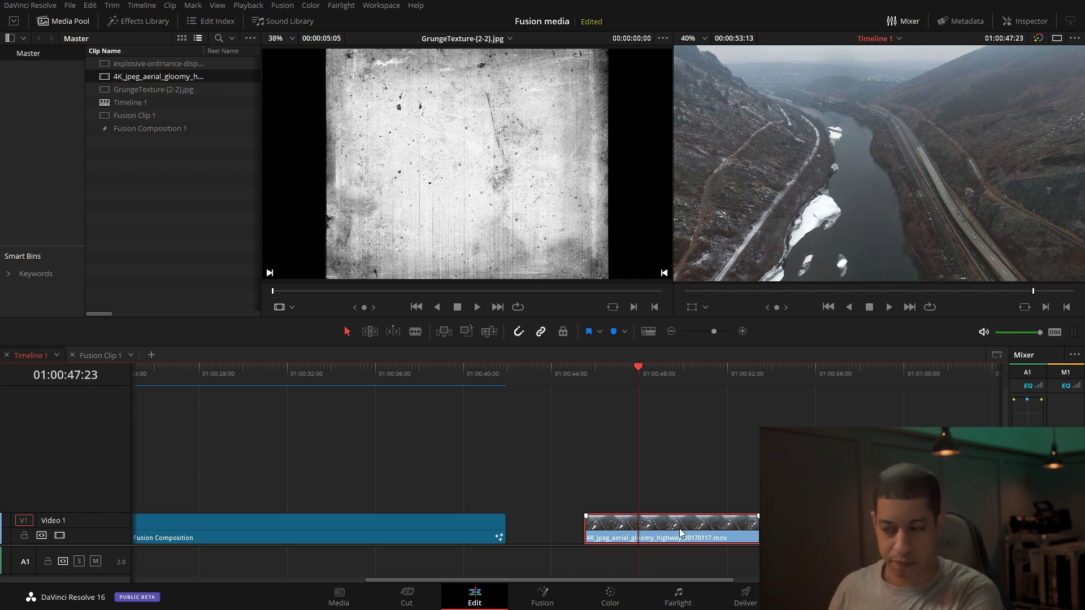
pyautogui.rightClick(679, 528)
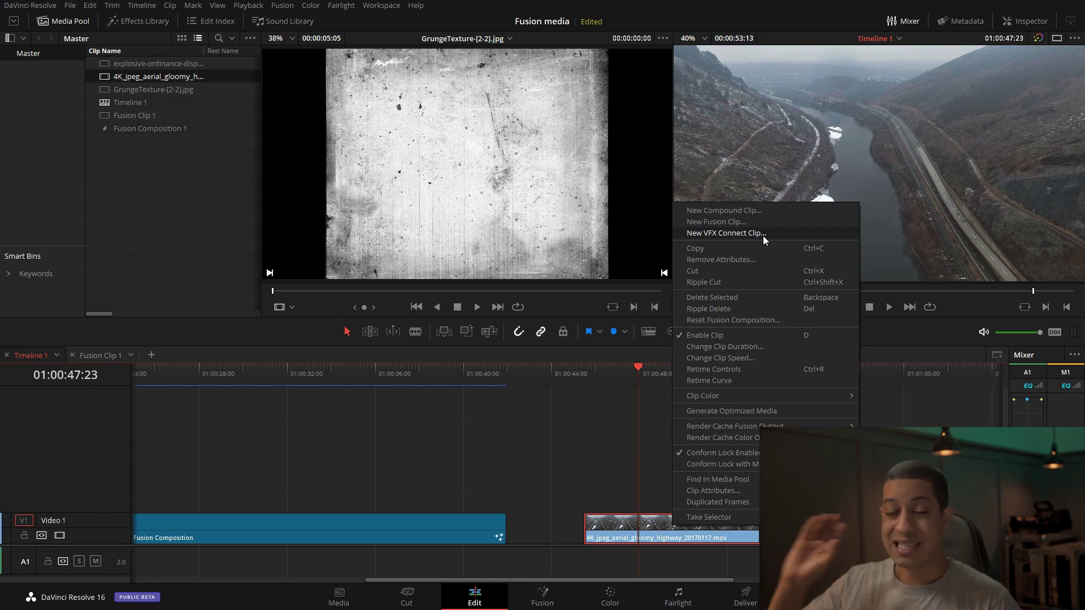
pyautogui.press('Escape')
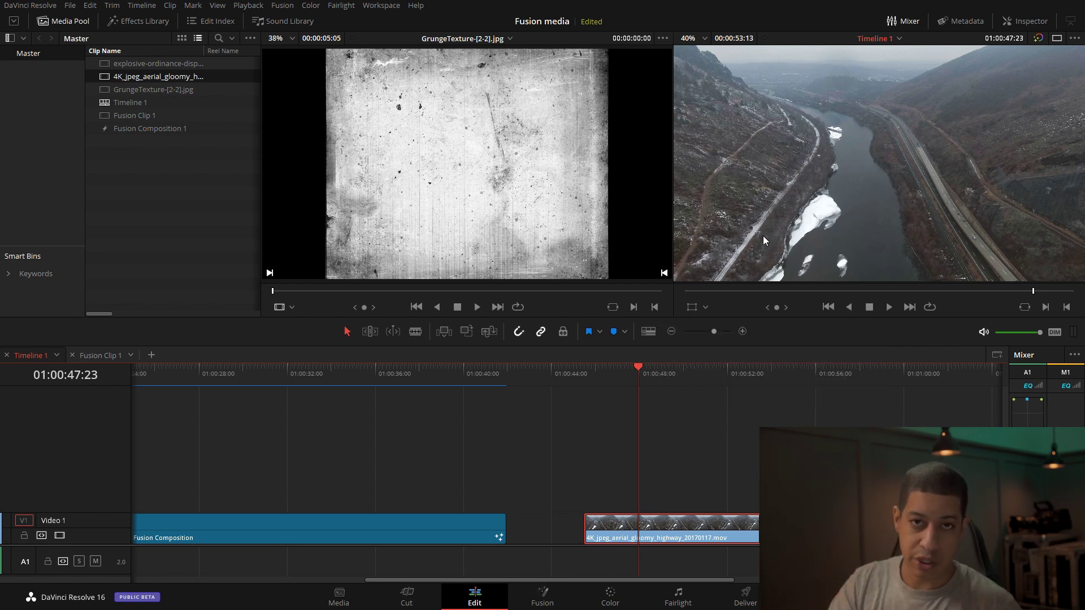